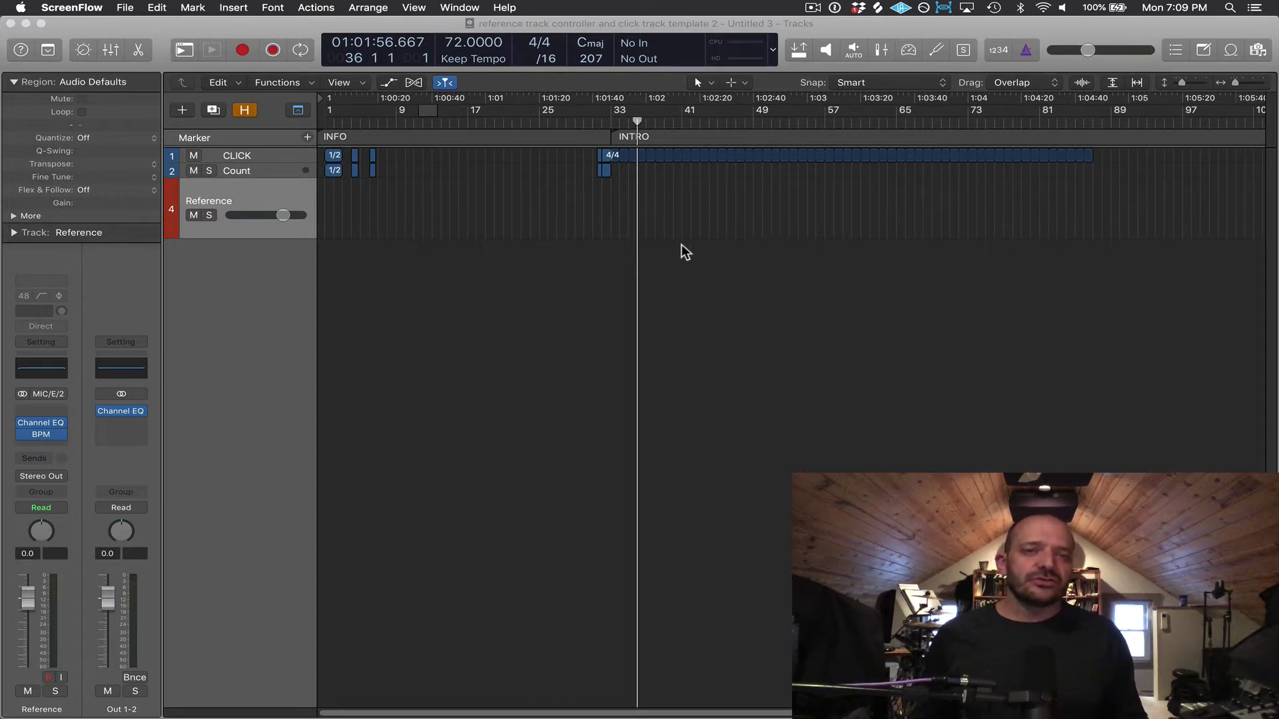
Create one software instrument track with an empty channel strip and load the stereo Sampler (Multi-Sample) on it
{"action": "left_click", "coordinate": [182, 114]}
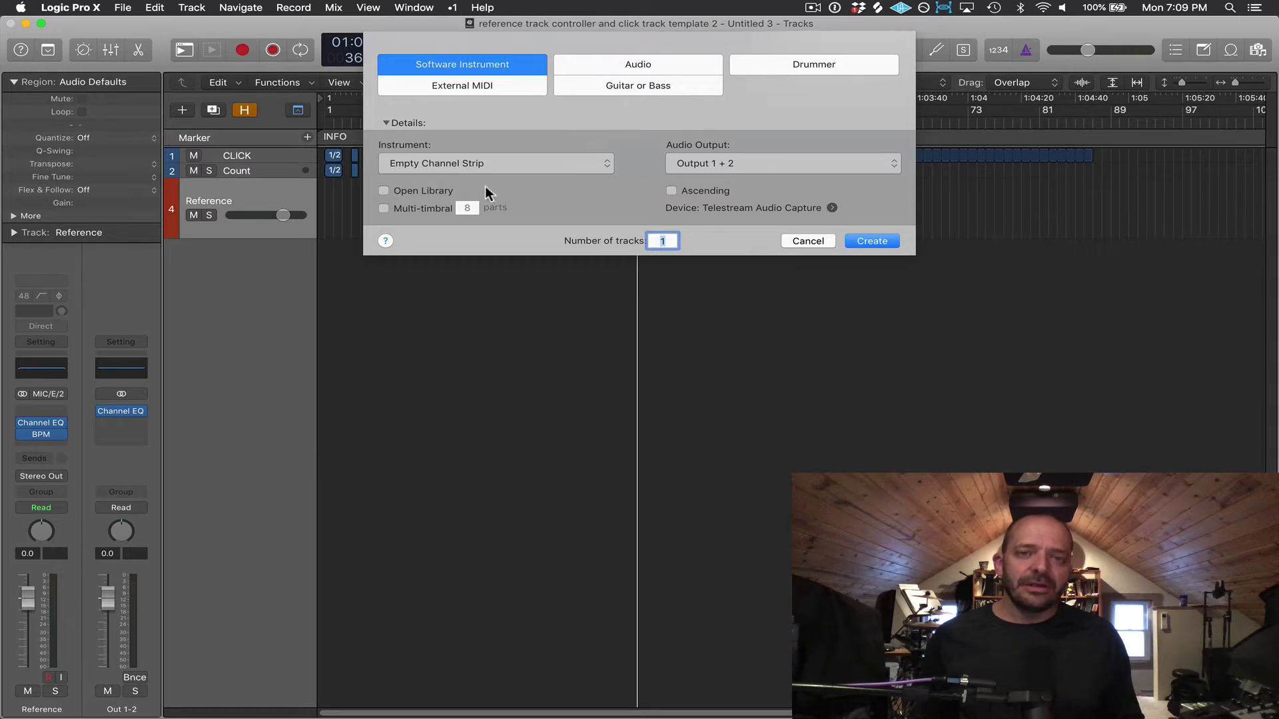
{"action": "left_click", "coordinate": [870, 237]}
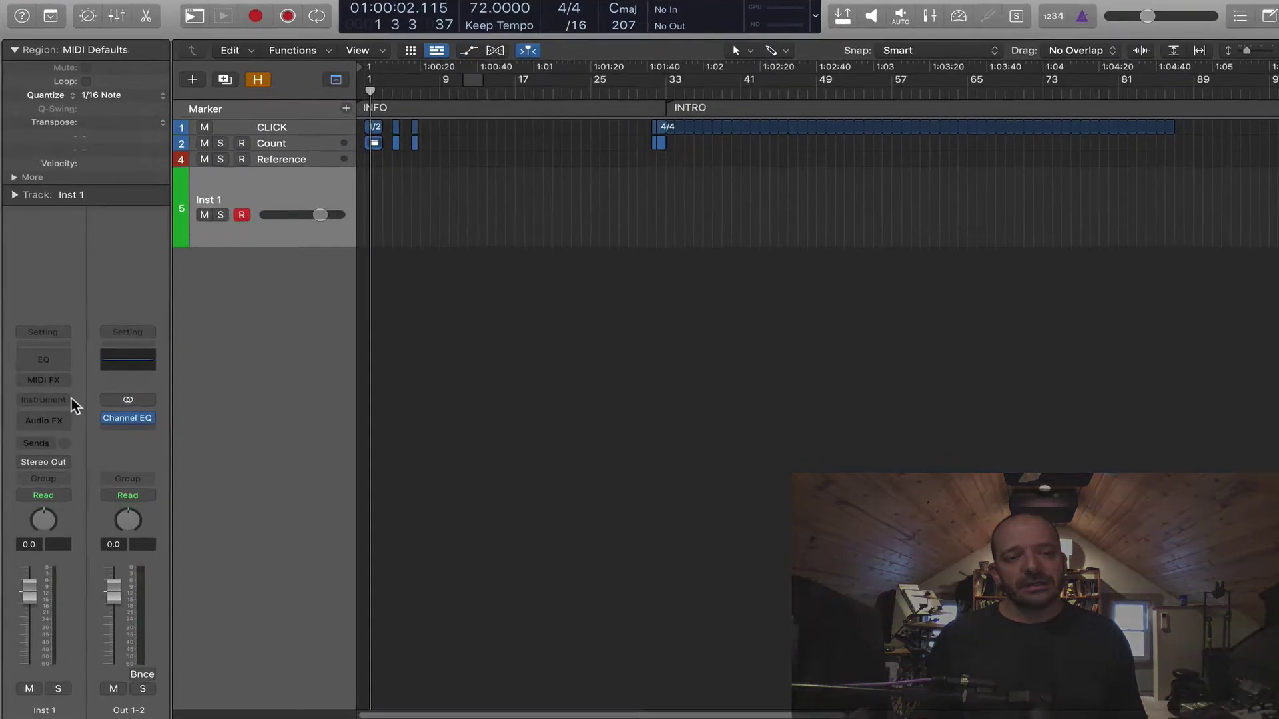
{"action": "left_click", "coordinate": [90, 294]}
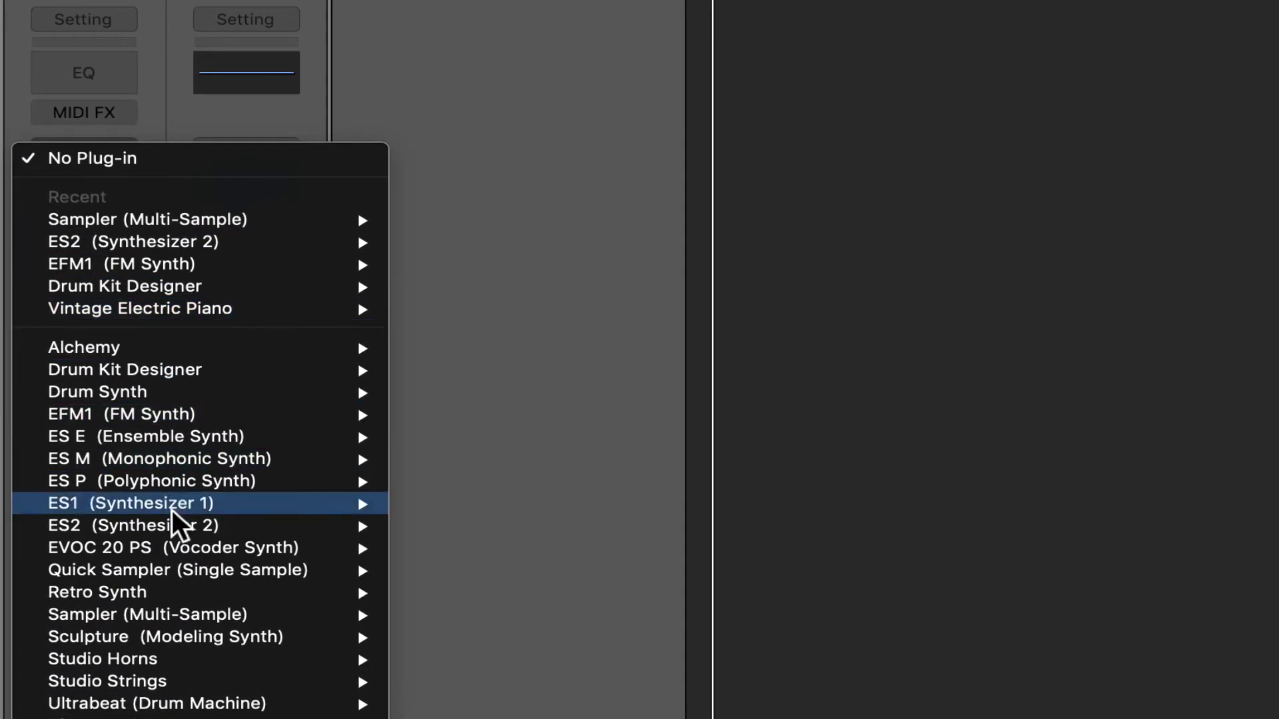
{"action": "scroll", "coordinate": [180, 689], "scroll_direction": "down", "scroll_amount": 5}
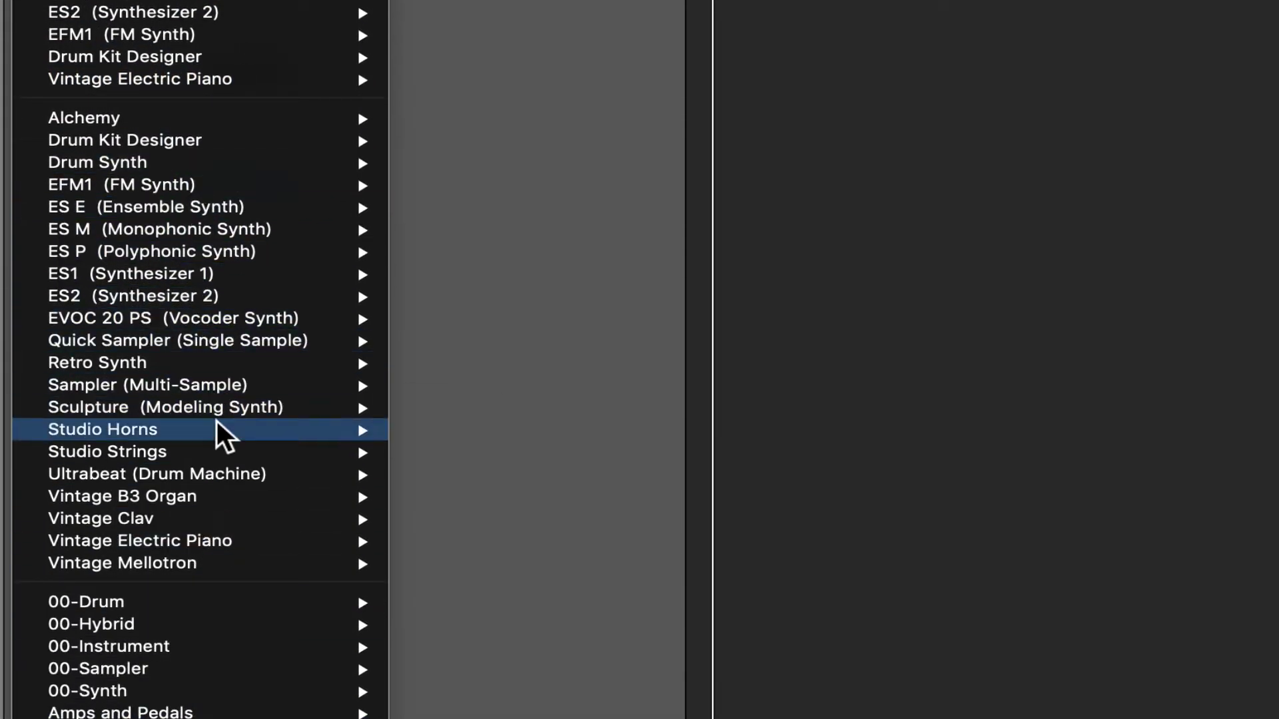
{"action": "mouse_move", "coordinate": [236, 373]}
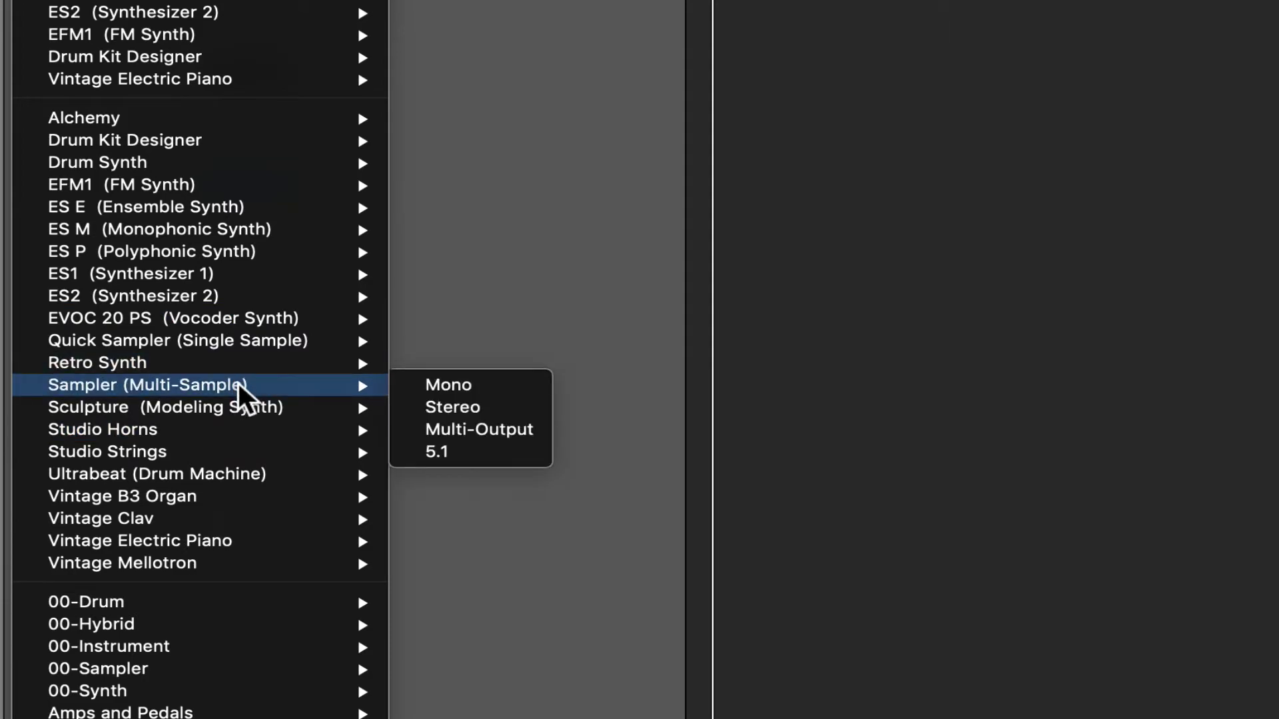
{"action": "left_click", "coordinate": [452, 407]}
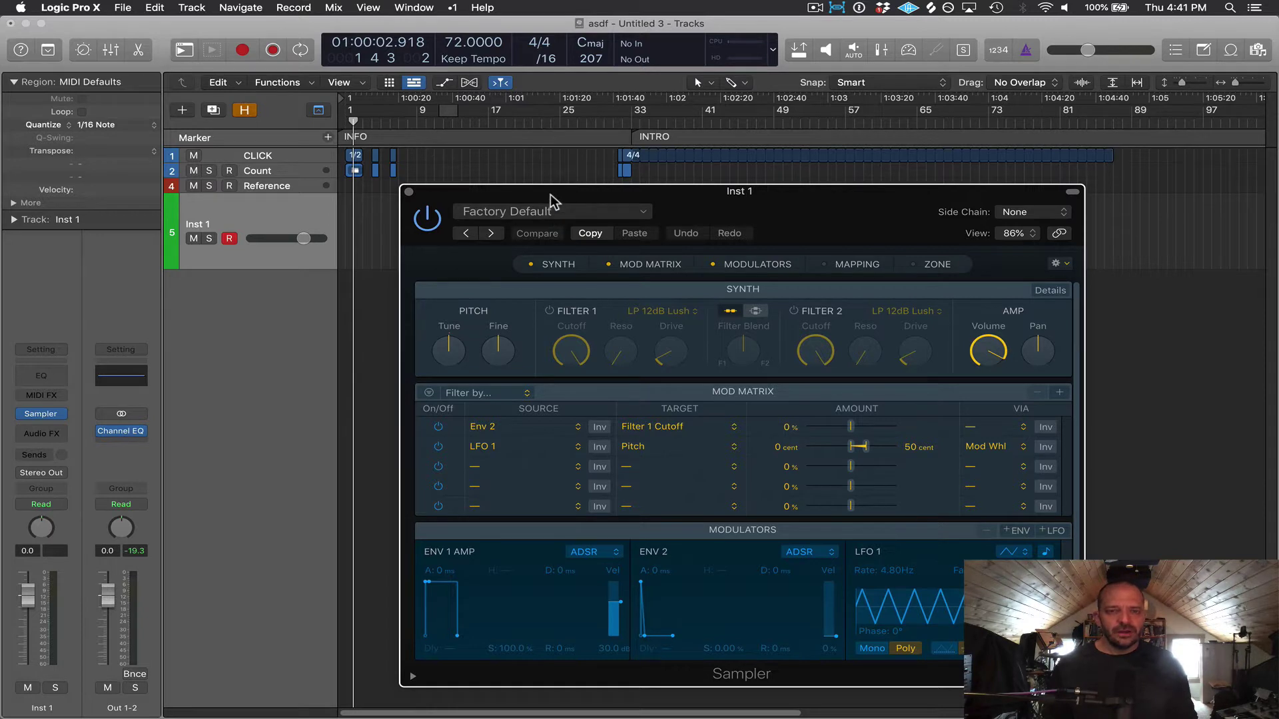
{"action": "left_click", "coordinate": [408, 192]}
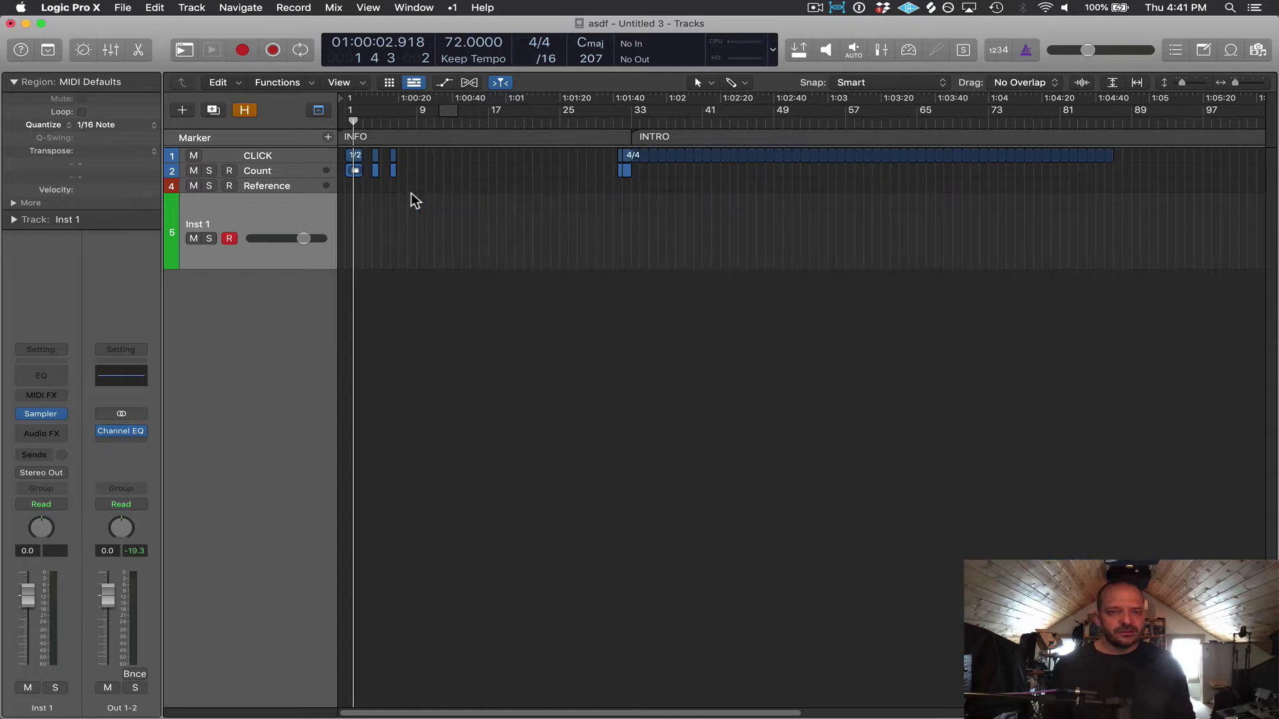
Load the factory Classical Piano preset from Acoustic Pianos into the track's Sampler
{"action": "mouse_move", "coordinate": [42, 415]}
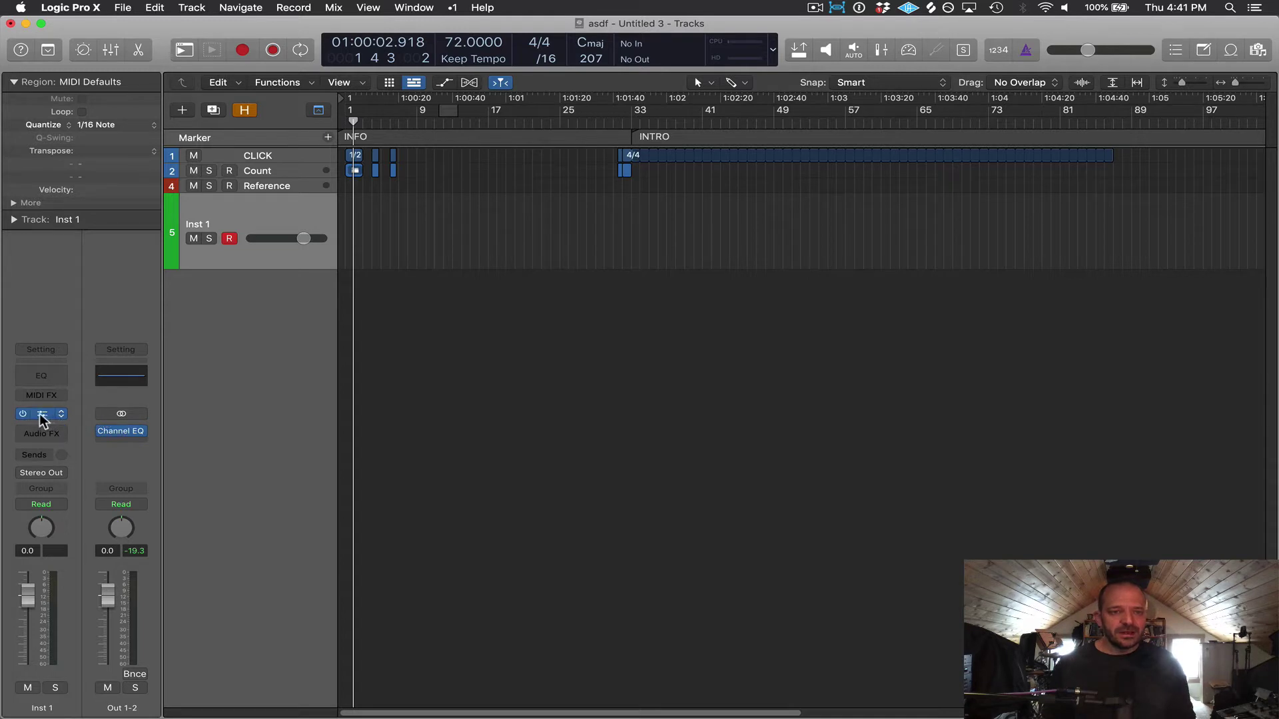
{"action": "left_click", "coordinate": [42, 416]}
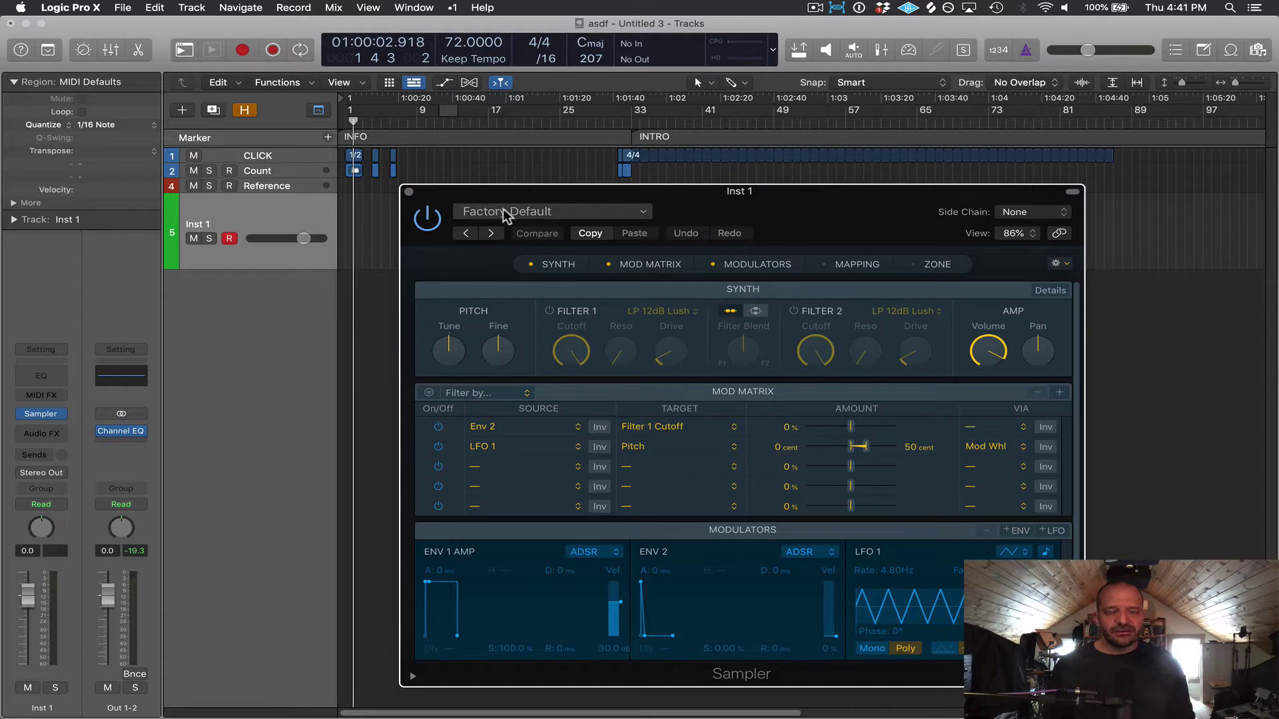
{"action": "left_click", "coordinate": [643, 213]}
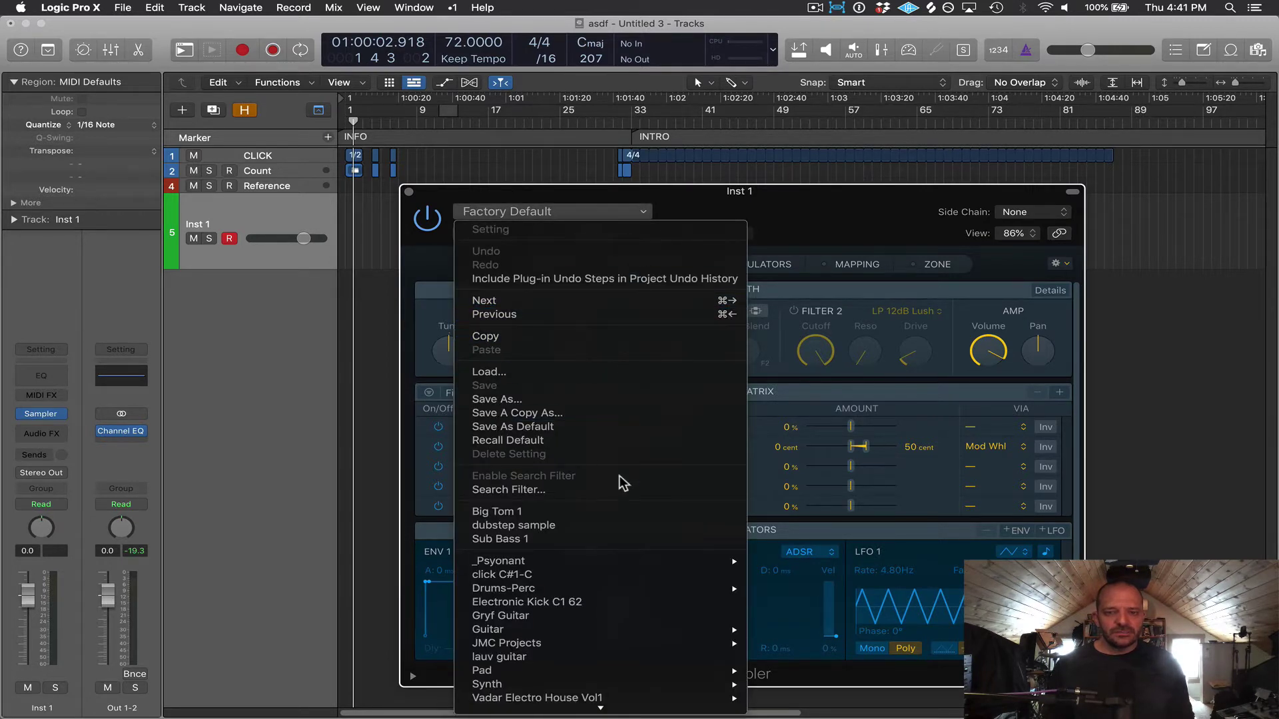
{"action": "scroll", "coordinate": [597, 667], "scroll_direction": "down", "scroll_amount": 2}
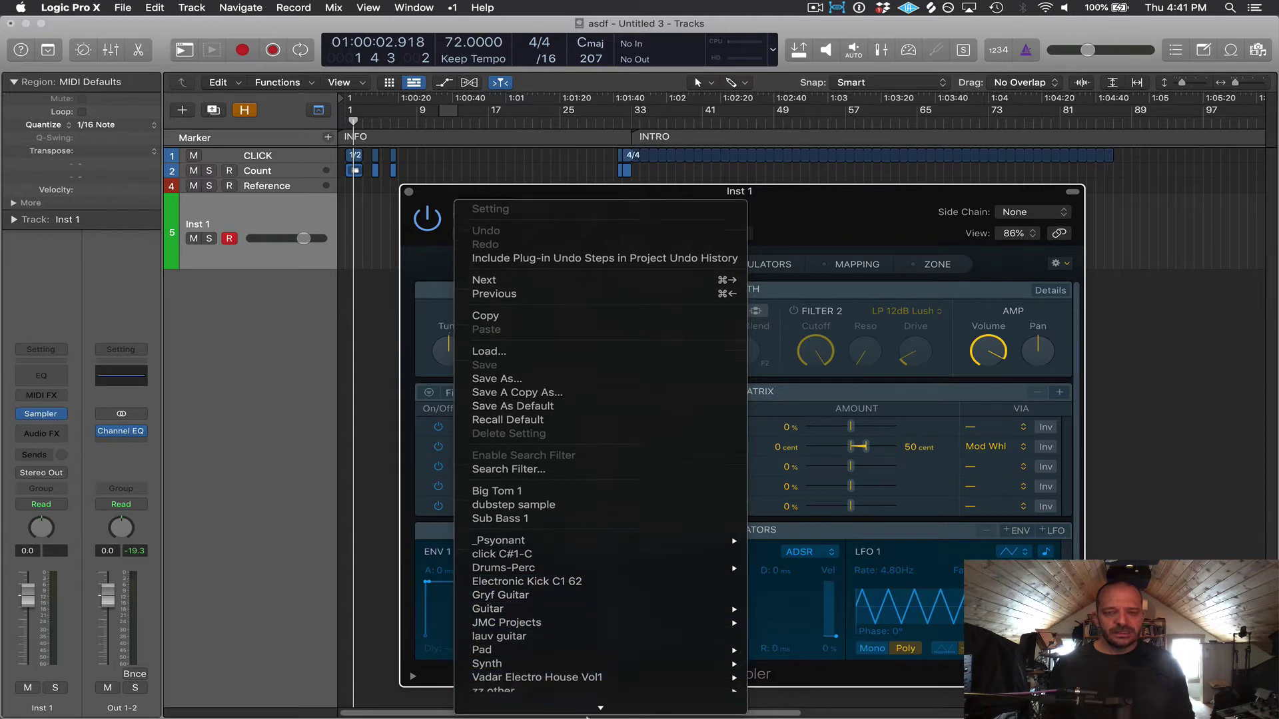
{"action": "mouse_move", "coordinate": [574, 697]}
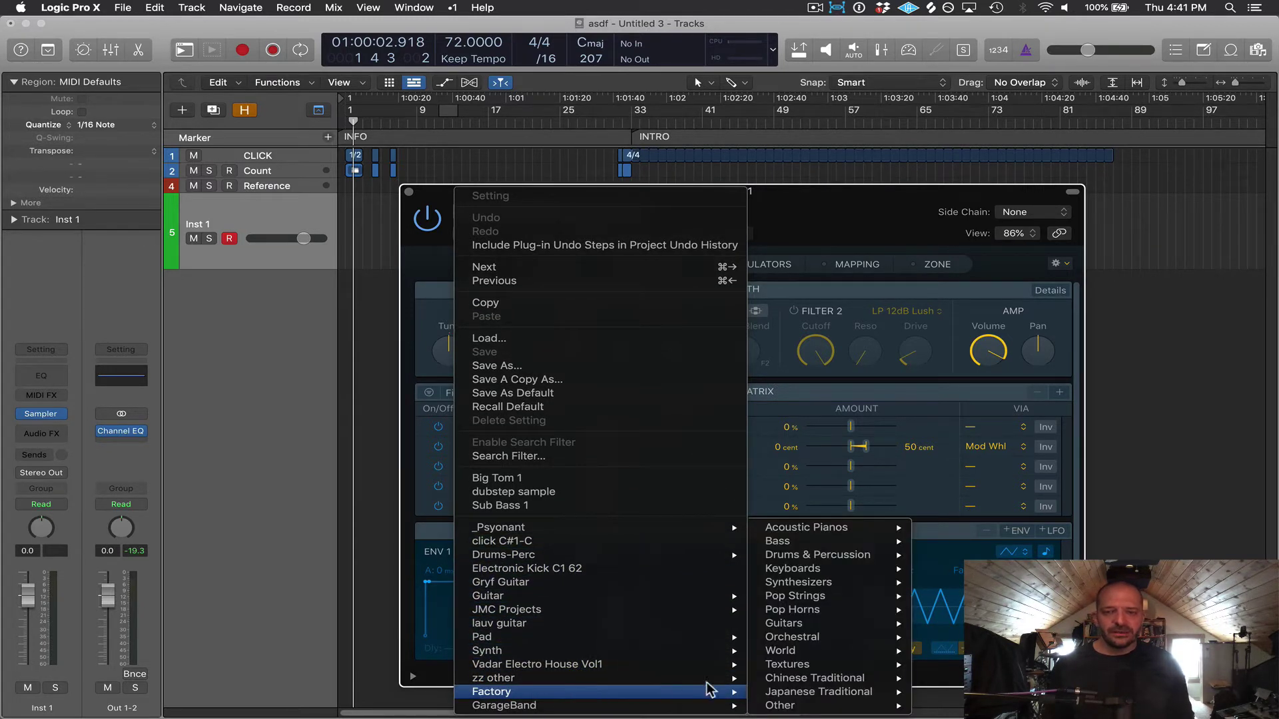
{"action": "mouse_move", "coordinate": [859, 529]}
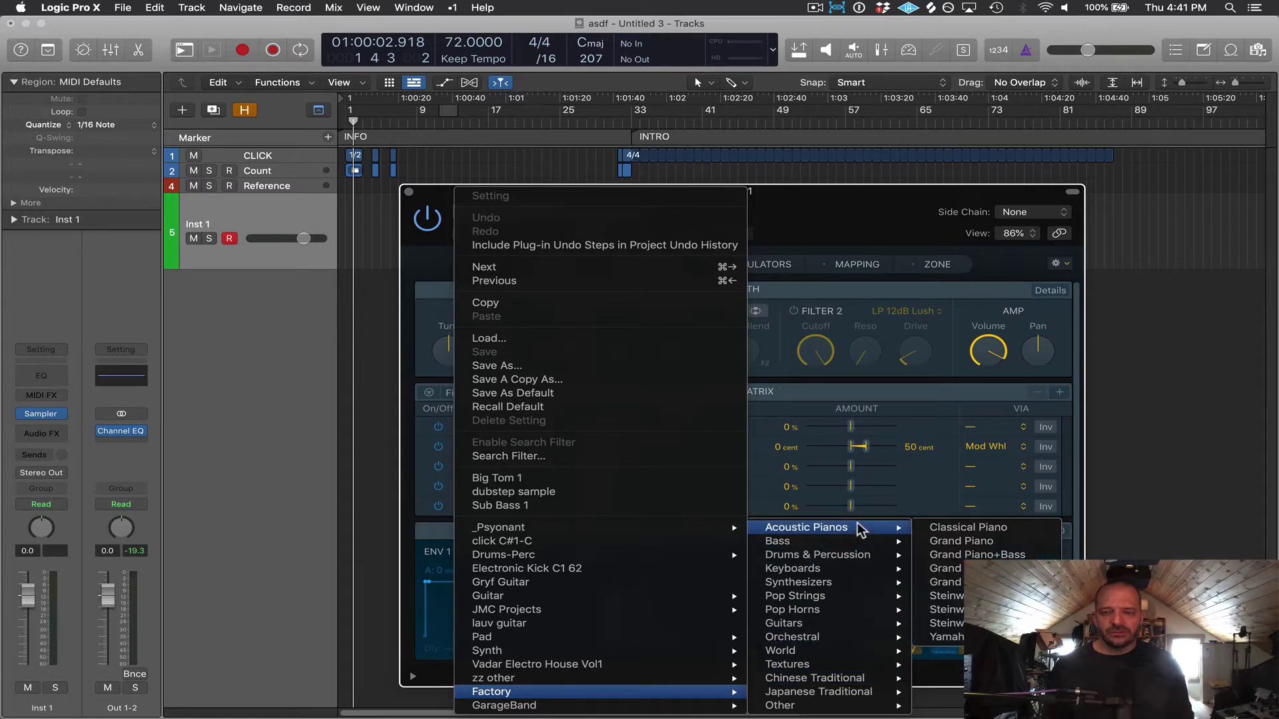
{"action": "left_click", "coordinate": [987, 528]}
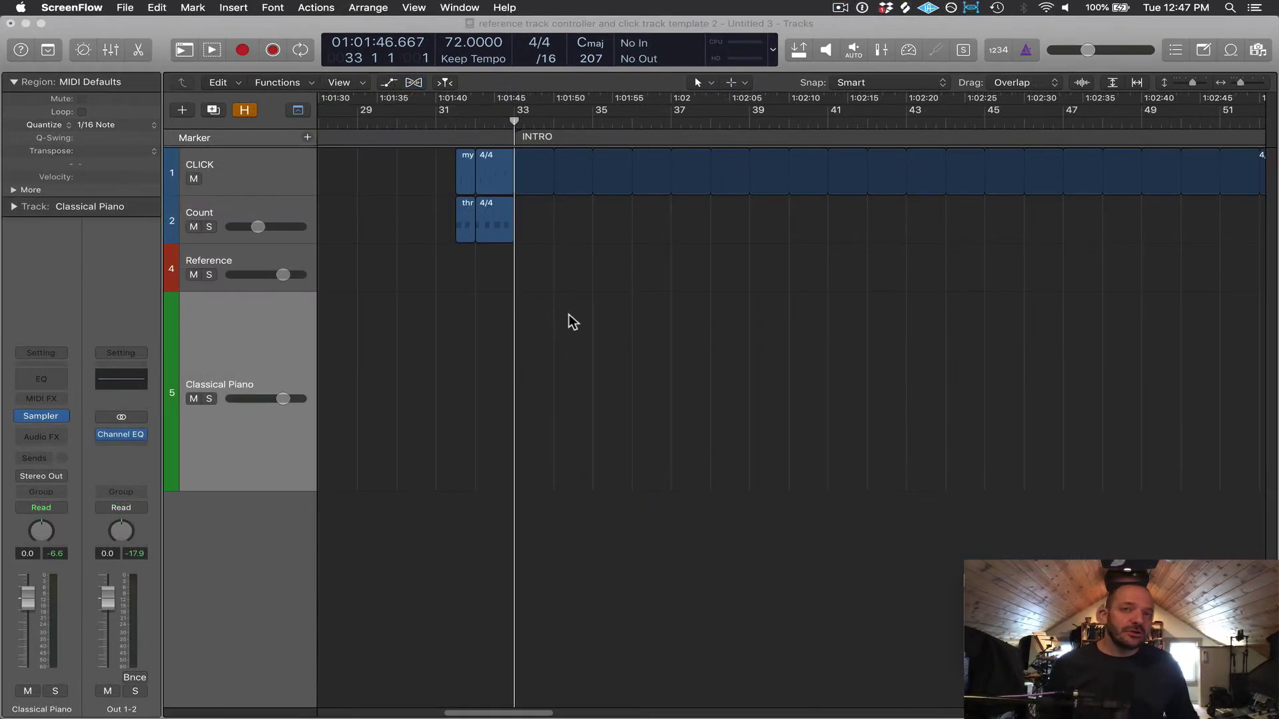
Draw an empty one-bar MIDI region at bar 41 on the Classical Piano track and open it in an enlarged Piano Roll
{"action": "left_click", "coordinate": [569, 321]}
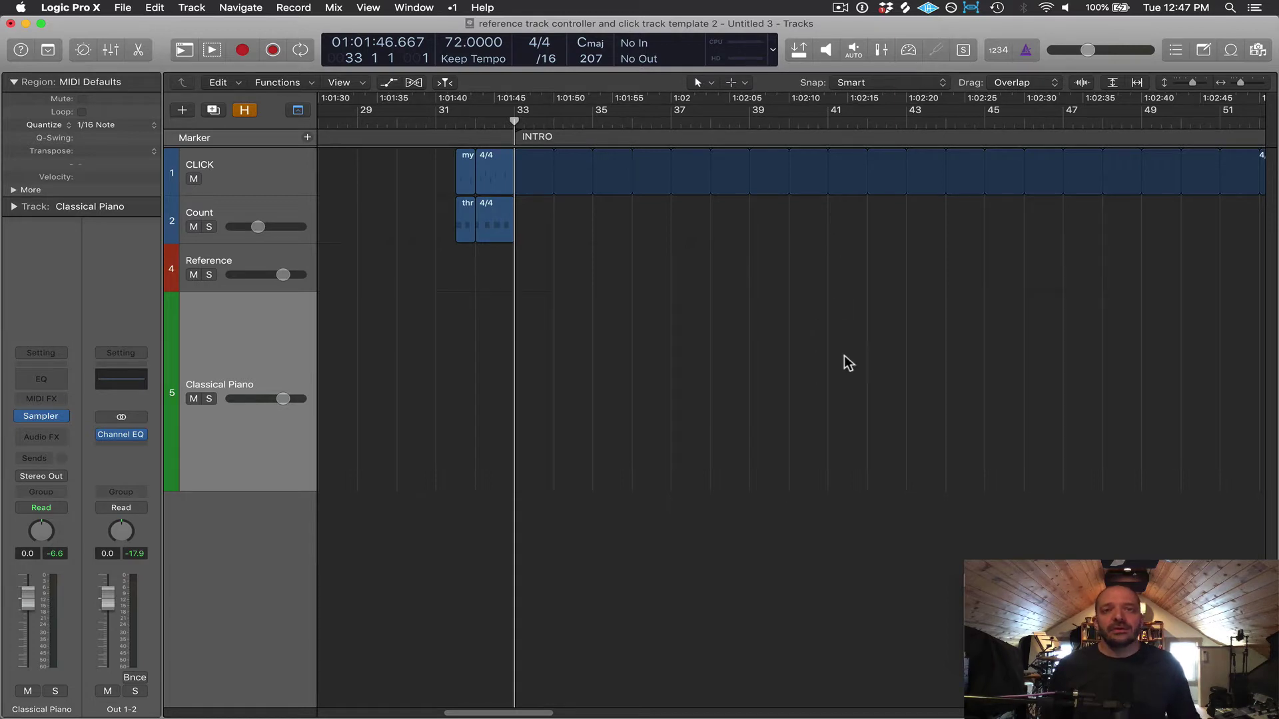
{"action": "key", "text": "t"}
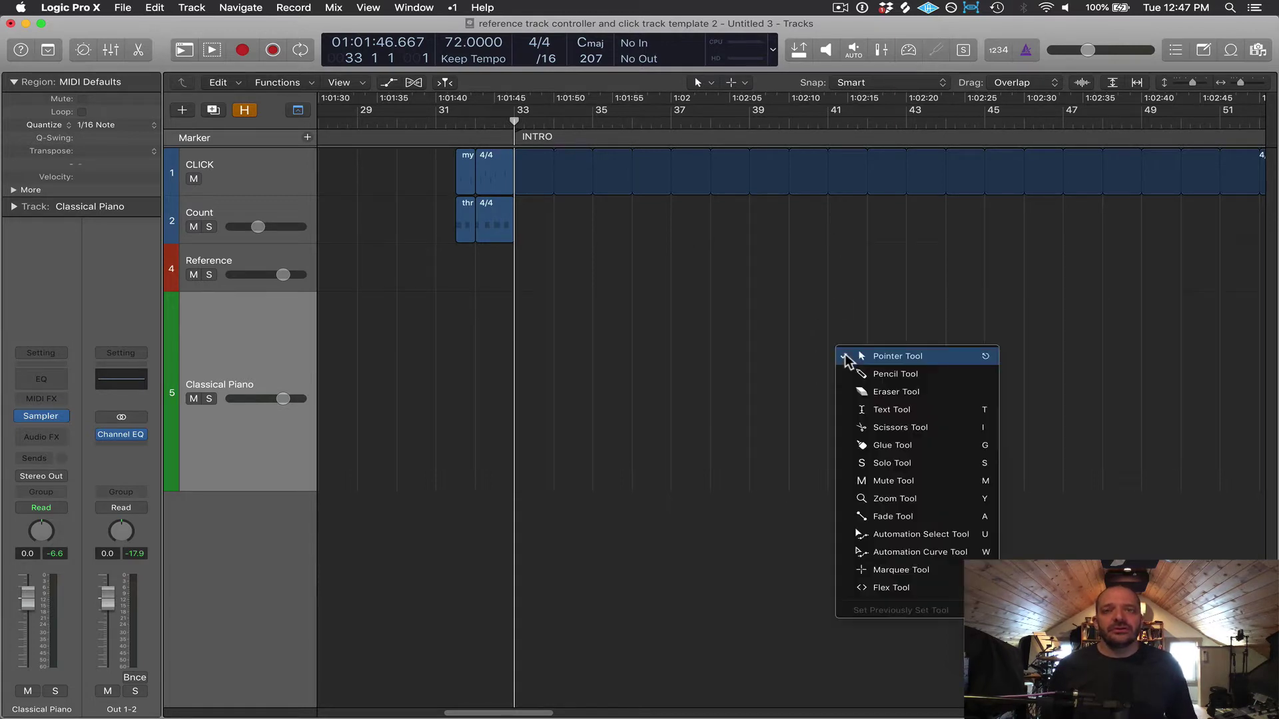
{"action": "left_click", "coordinate": [897, 374]}
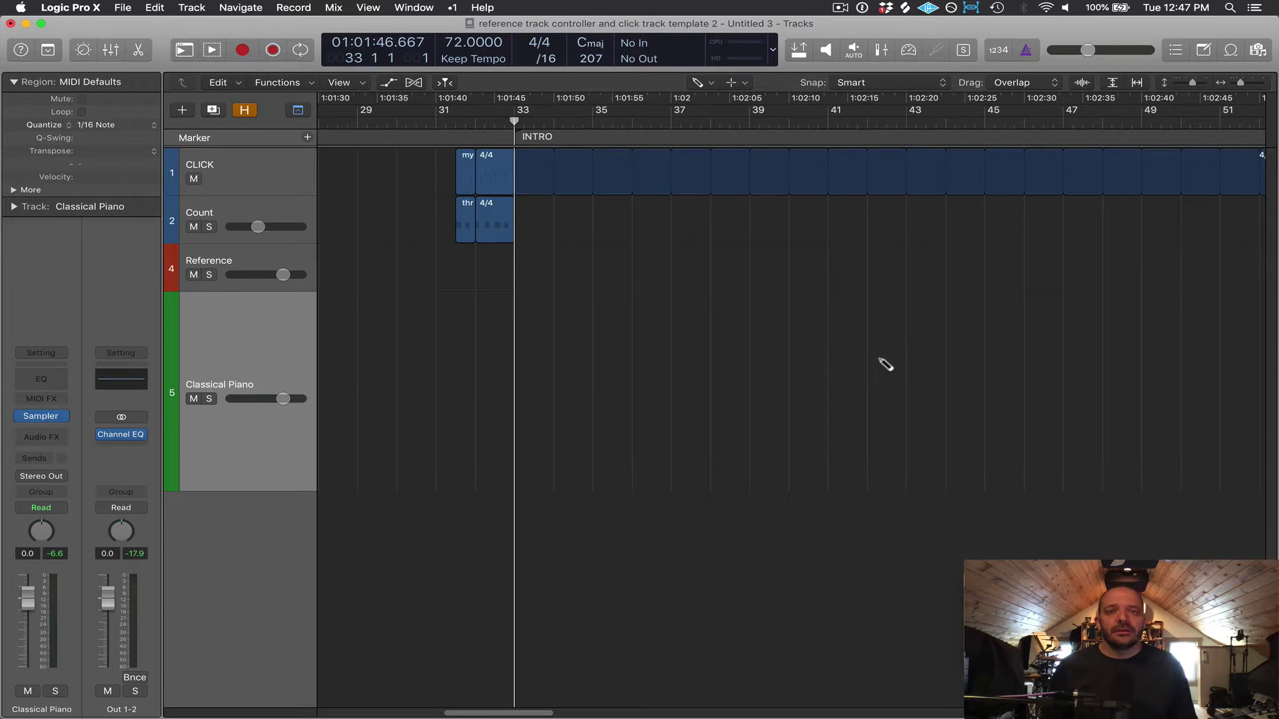
{"action": "left_click", "coordinate": [853, 348]}
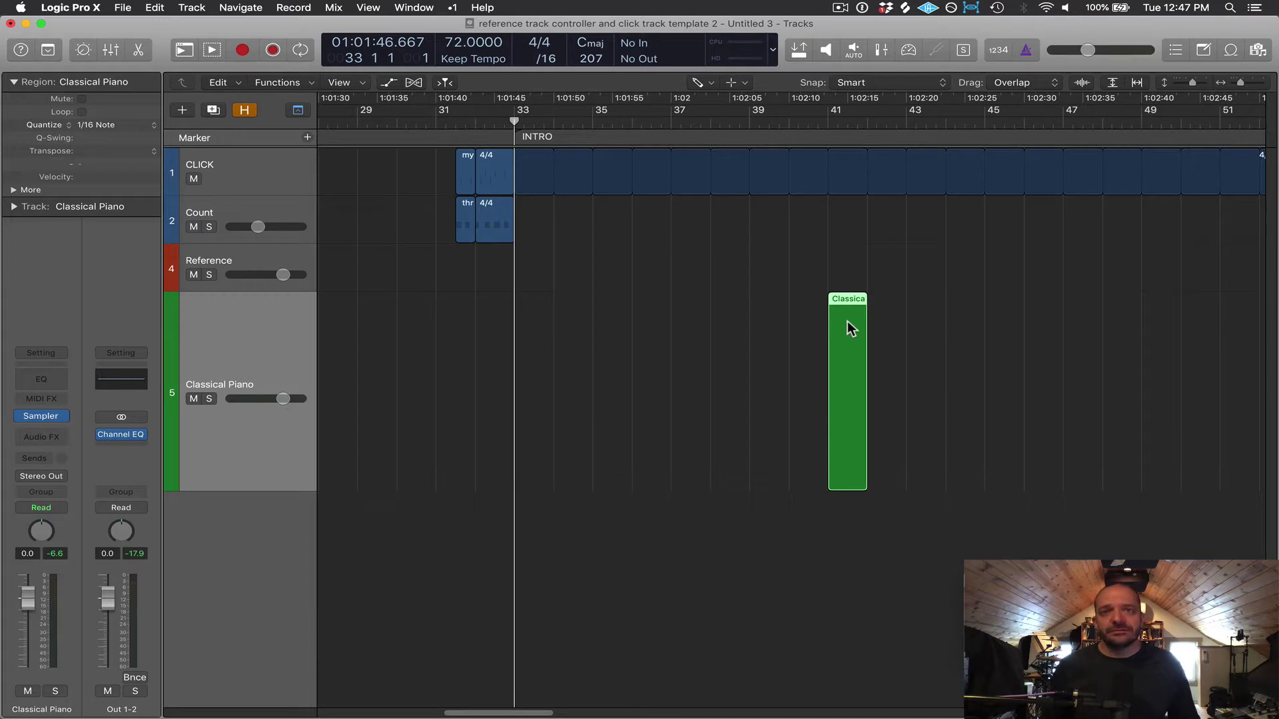
{"action": "double_click", "coordinate": [852, 328]}
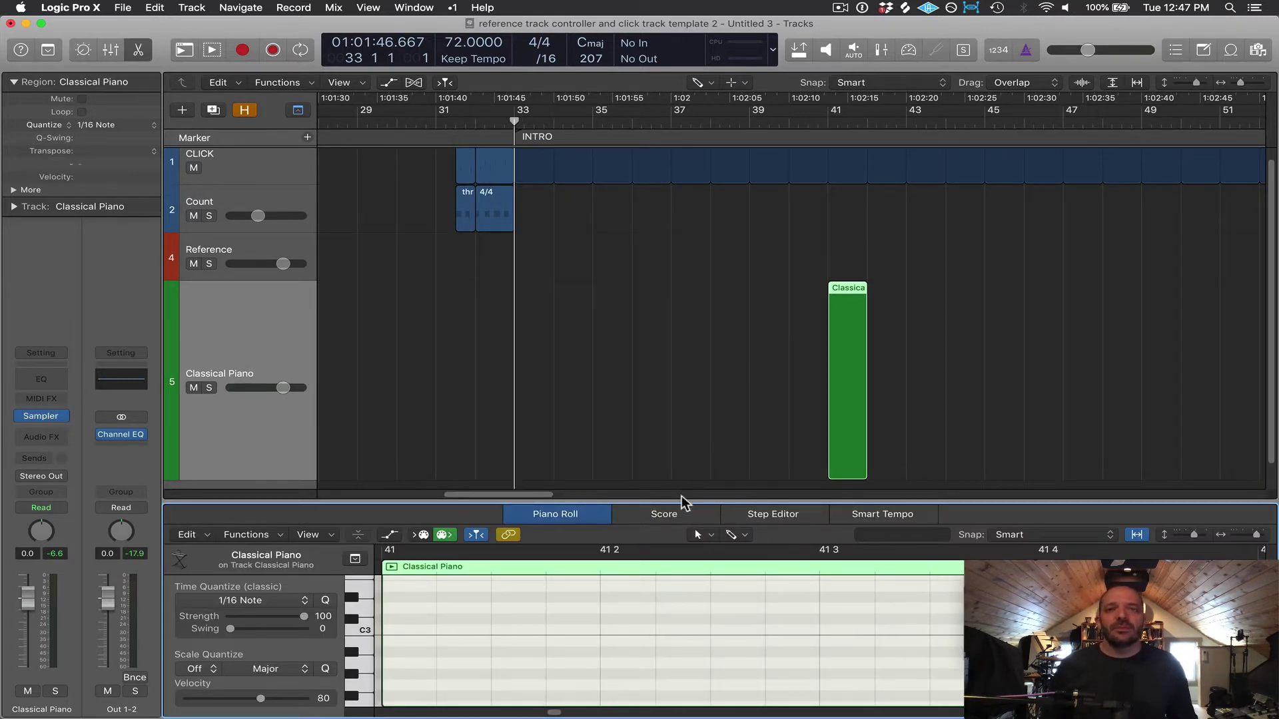
{"action": "left_click_drag", "start_coordinate": [681, 500], "coordinate": [724, 248]}
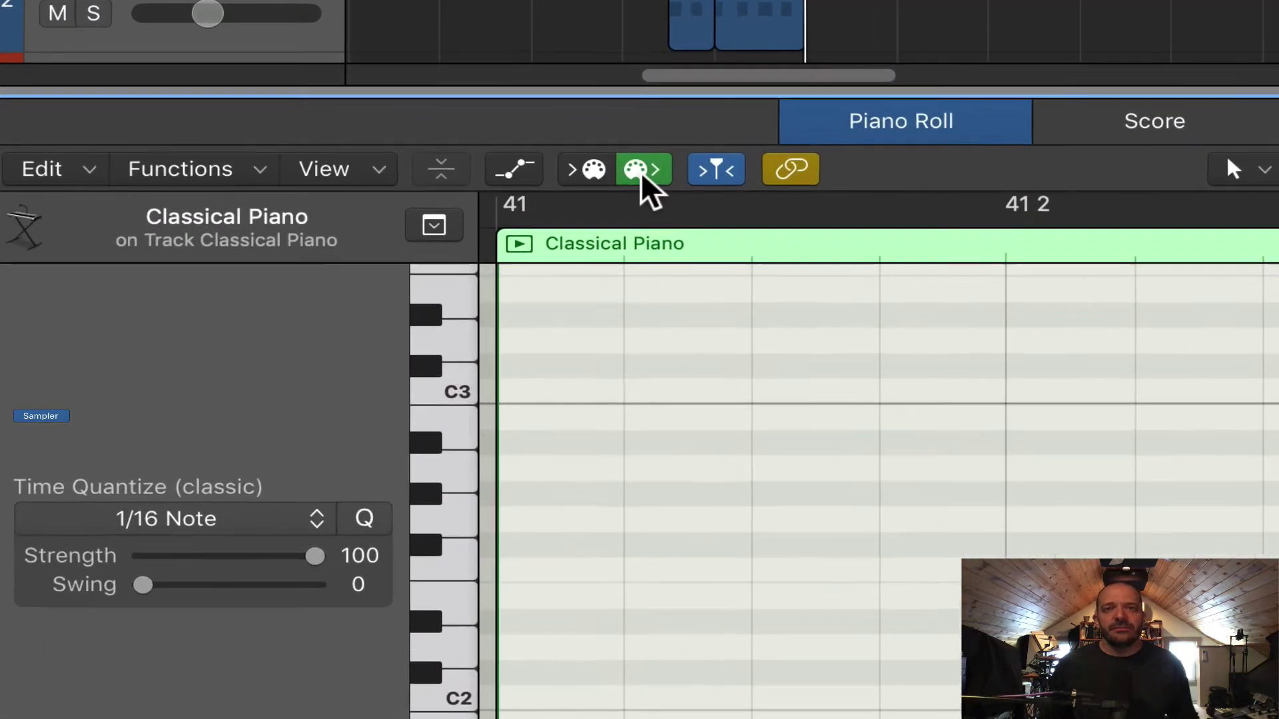
Switch the Piano Roll's MIDI Out off and back on, and audition keys on its vertical keyboard
{"action": "left_click", "coordinate": [508, 246]}
{"action": "left_click", "coordinate": [668, 160]}
{"action": "left_click", "coordinate": [668, 160]}
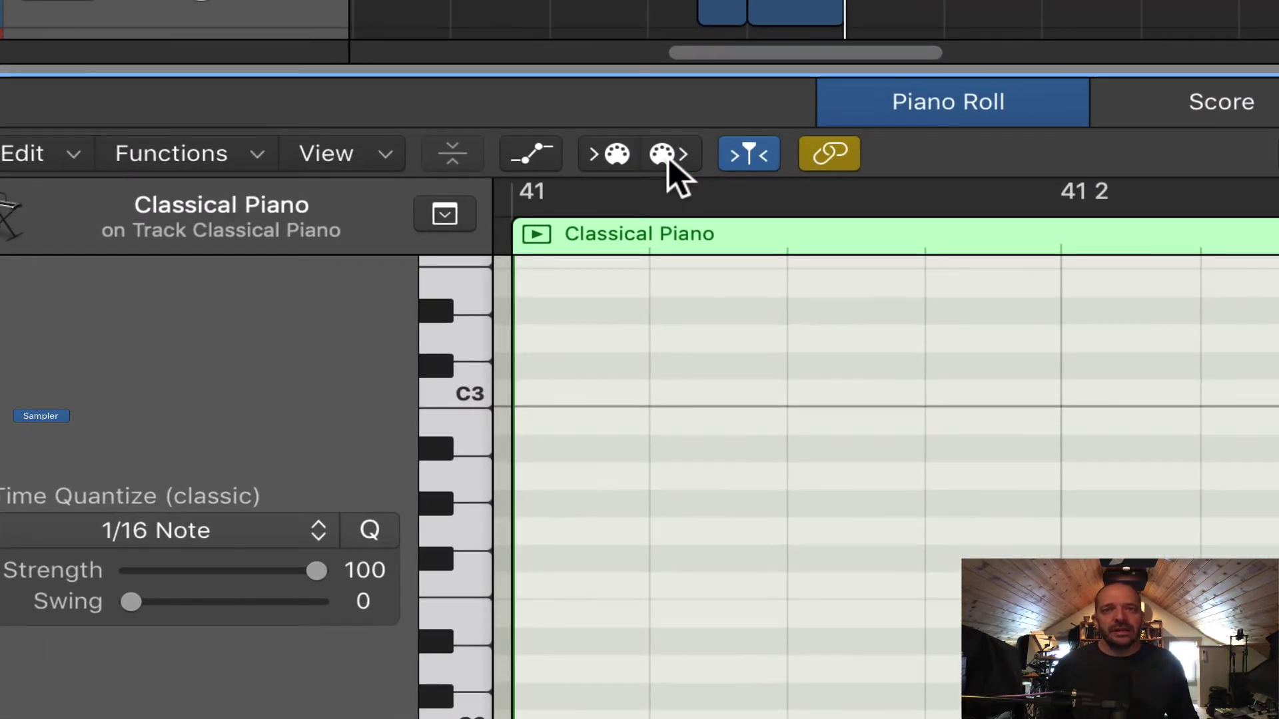
{"action": "left_click", "coordinate": [668, 160]}
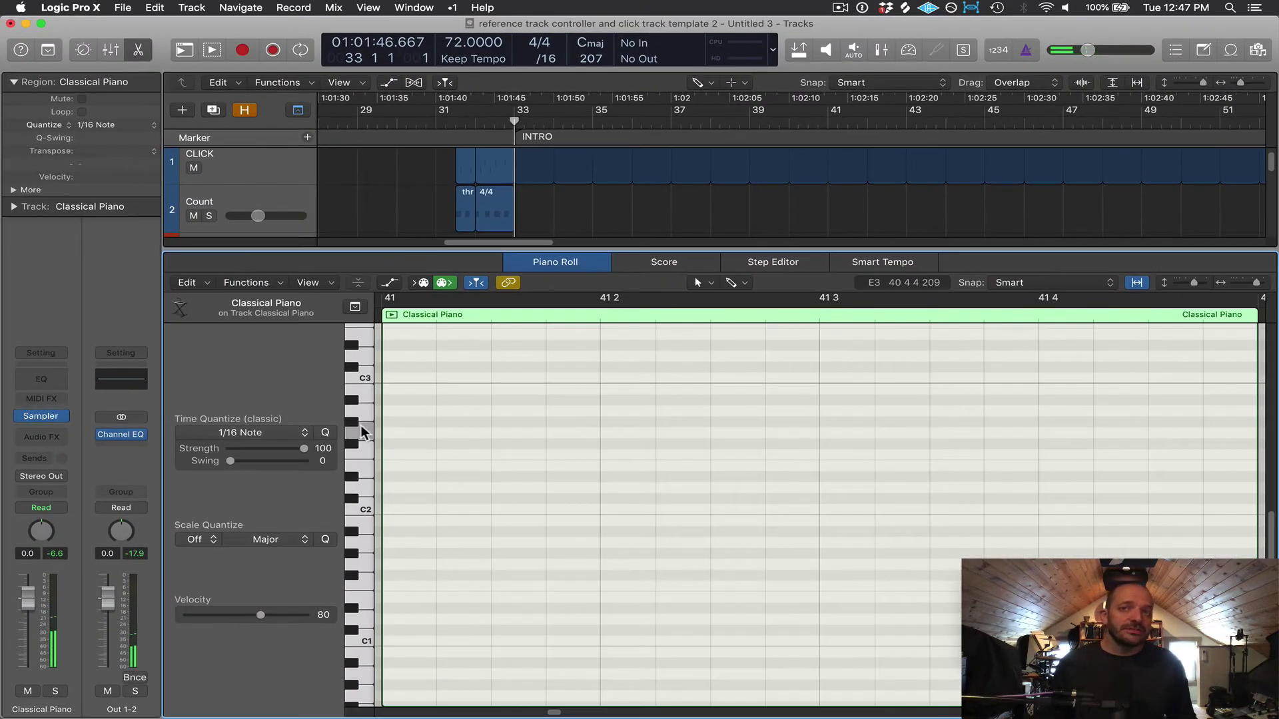
{"action": "left_click", "coordinate": [363, 525]}
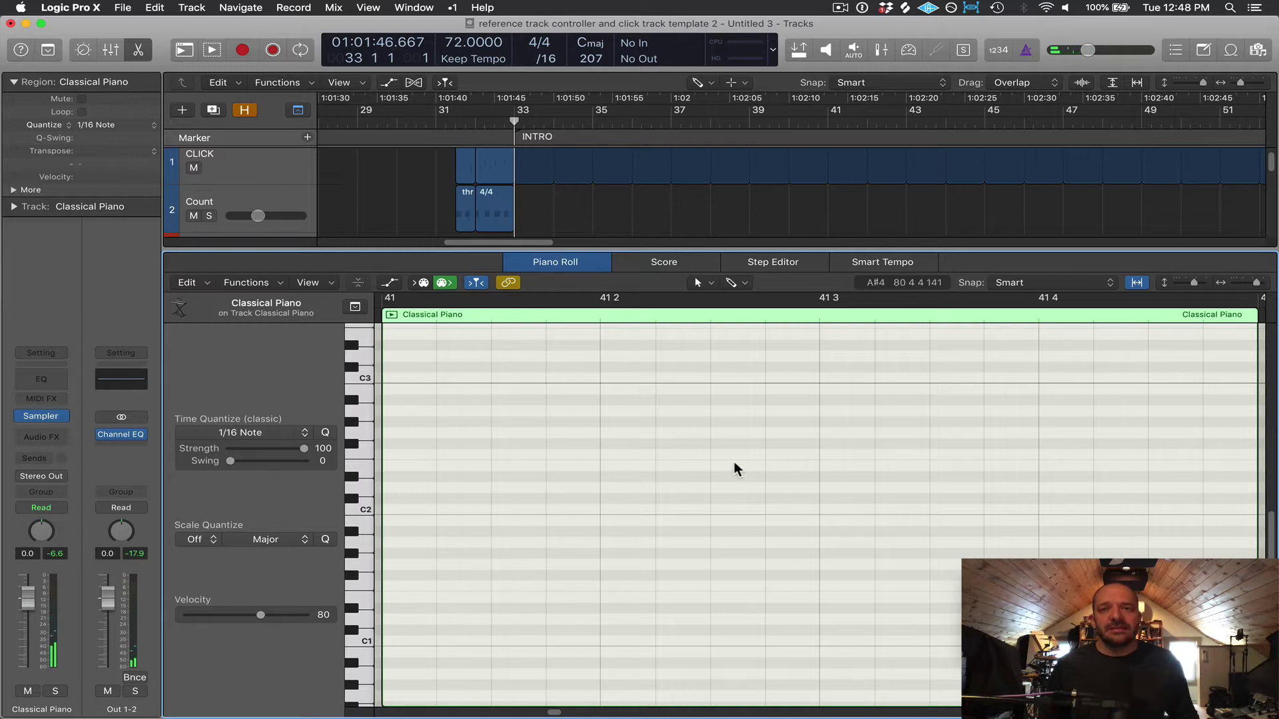
Draw short notes B2, D2, A2, A1, E1, C1 and E2 in bar 41 with the Pencil Tool
{"action": "key", "text": "t"}
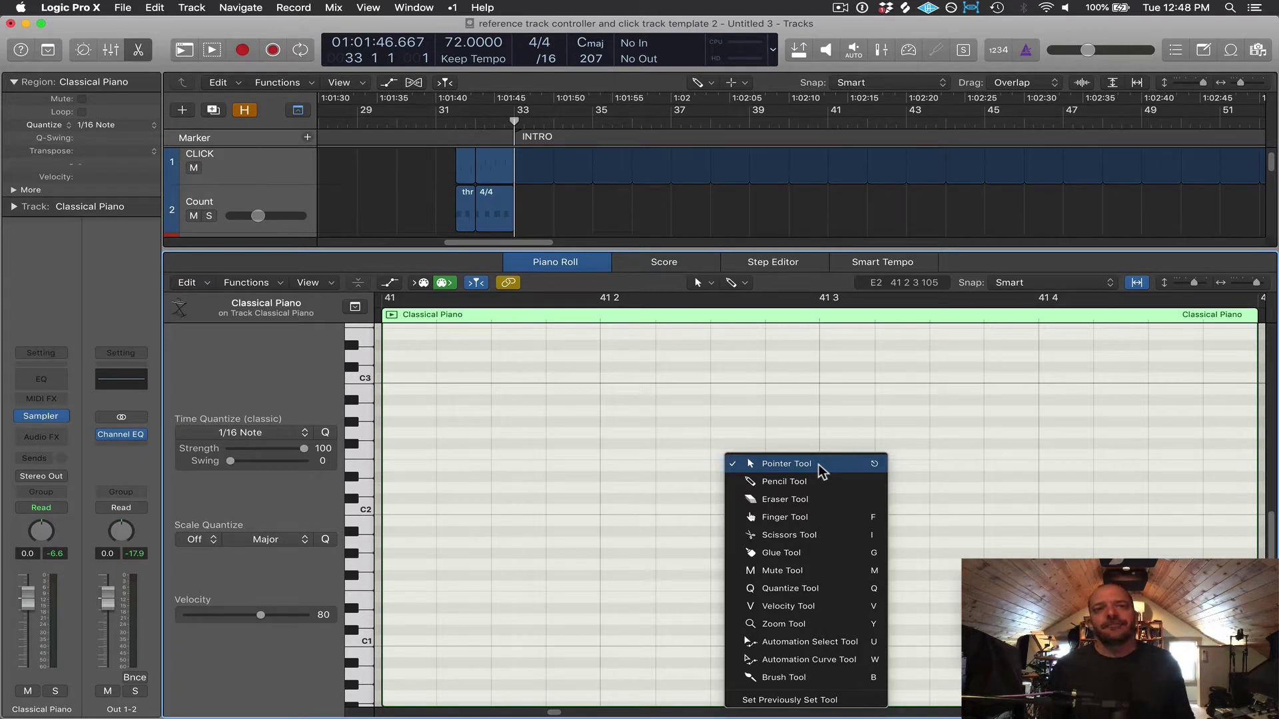
{"action": "left_click", "coordinate": [821, 482]}
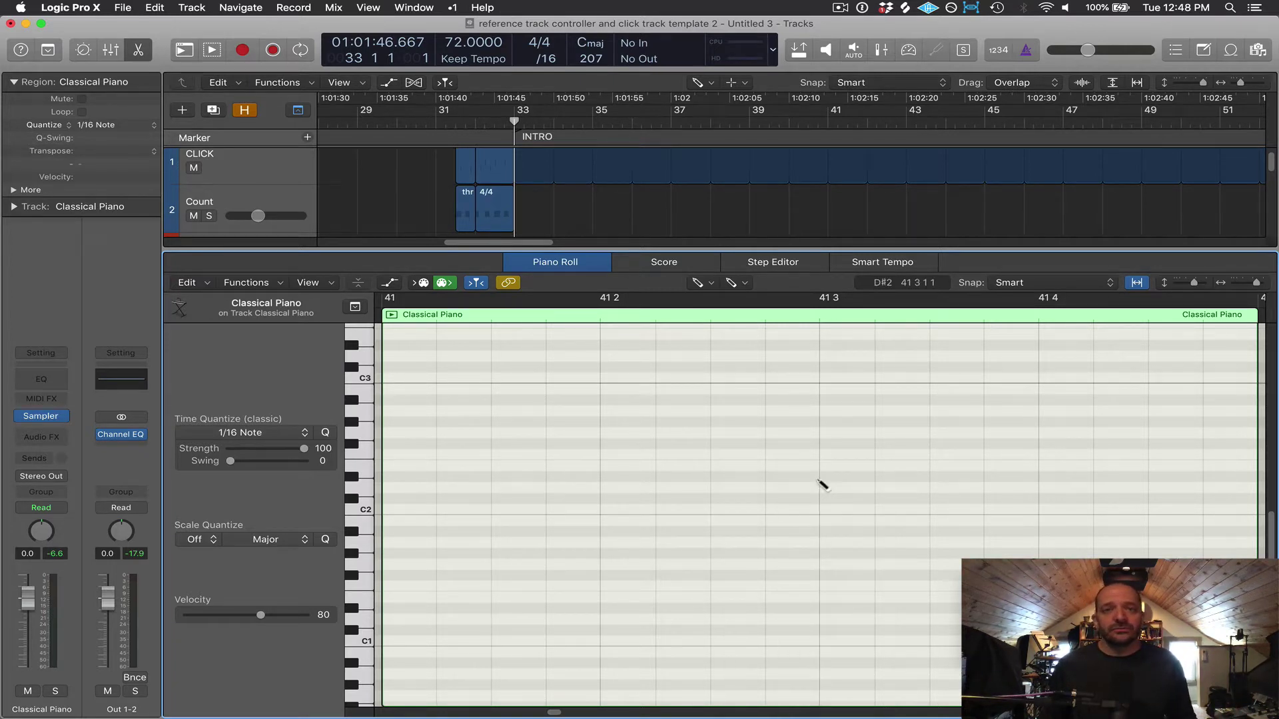
{"action": "left_click", "coordinate": [622, 392]}
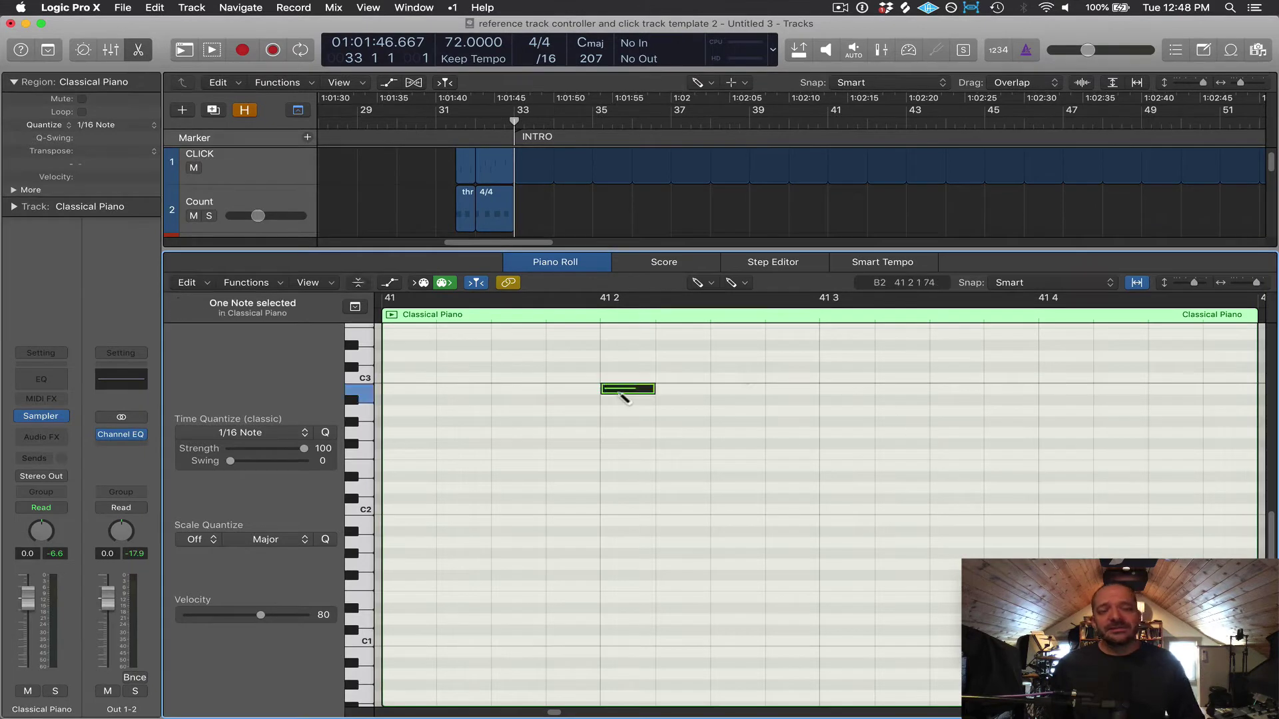
{"action": "left_click", "coordinate": [768, 487]}
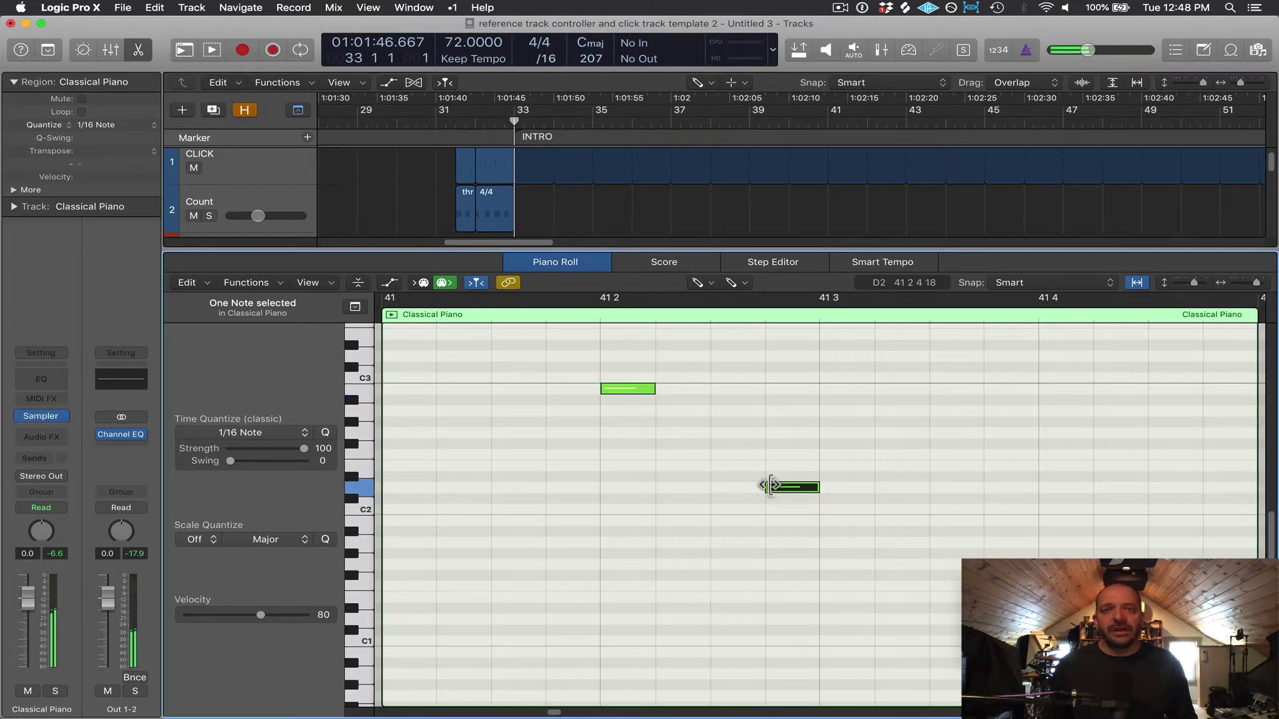
{"action": "left_click", "coordinate": [946, 411]}
{"action": "left_click", "coordinate": [796, 543]}
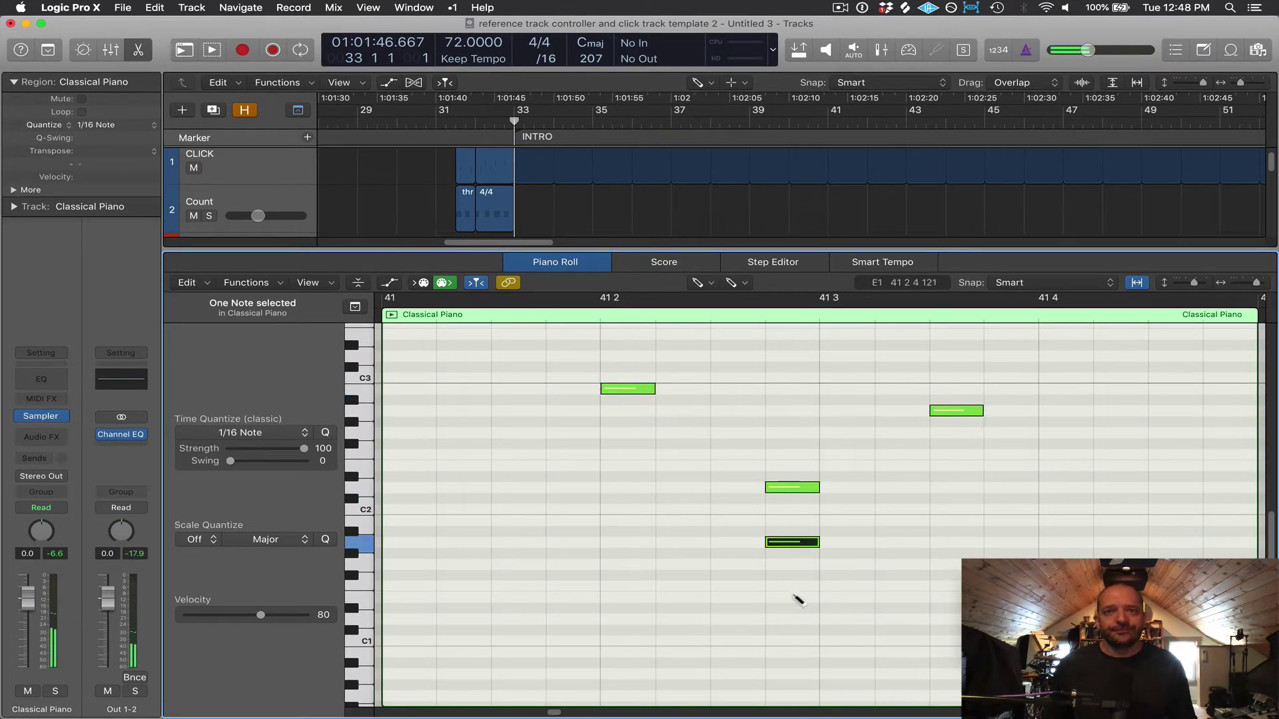
{"action": "left_click", "coordinate": [794, 597]}
{"action": "left_click", "coordinate": [794, 640]}
{"action": "left_click", "coordinate": [621, 465]}
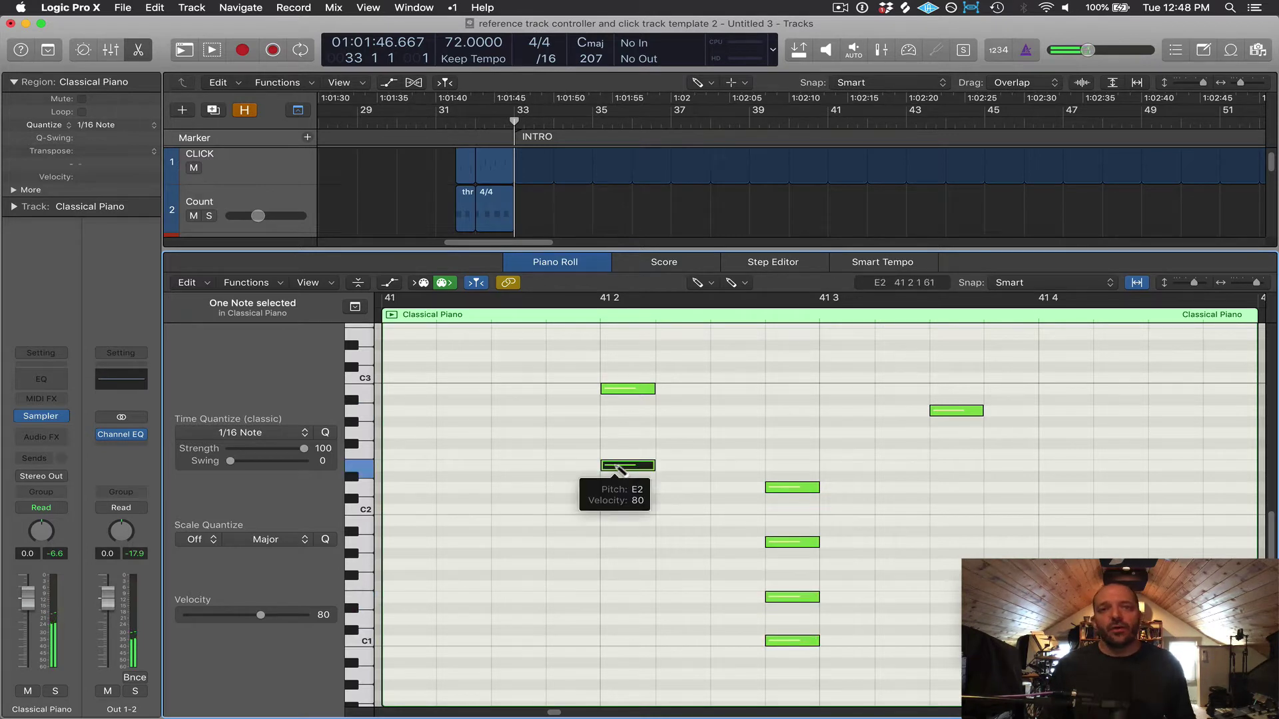
Draw a B1 note at beat 2, lengthen it past beat 3, and add equally long notes E3, C#4, A4 and one higher
{"action": "left_click", "coordinate": [623, 520]}
{"action": "left_click_drag", "start_coordinate": [653, 520], "coordinate": [896, 521]}
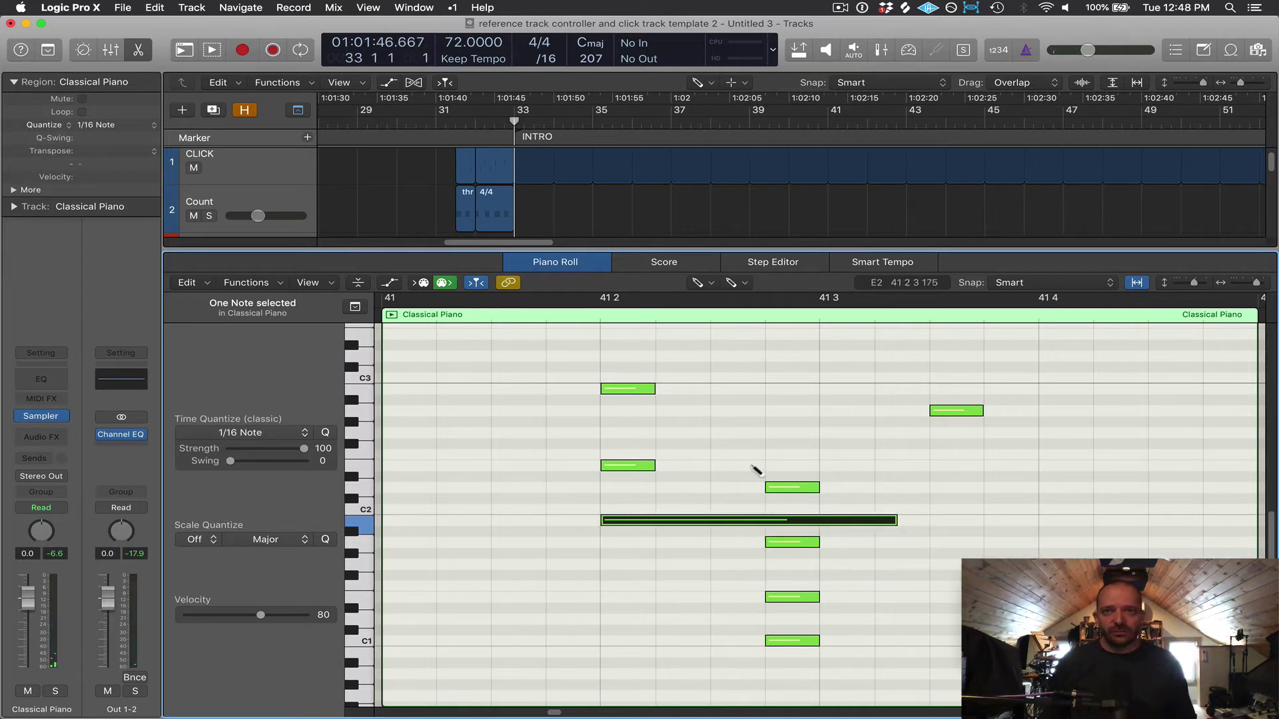
{"action": "scroll", "coordinate": [756, 470], "scroll_direction": "up", "scroll_amount": 2}
{"action": "left_click", "coordinate": [659, 391]}
{"action": "scroll", "coordinate": [687, 438], "scroll_direction": "up", "scroll_amount": 5}
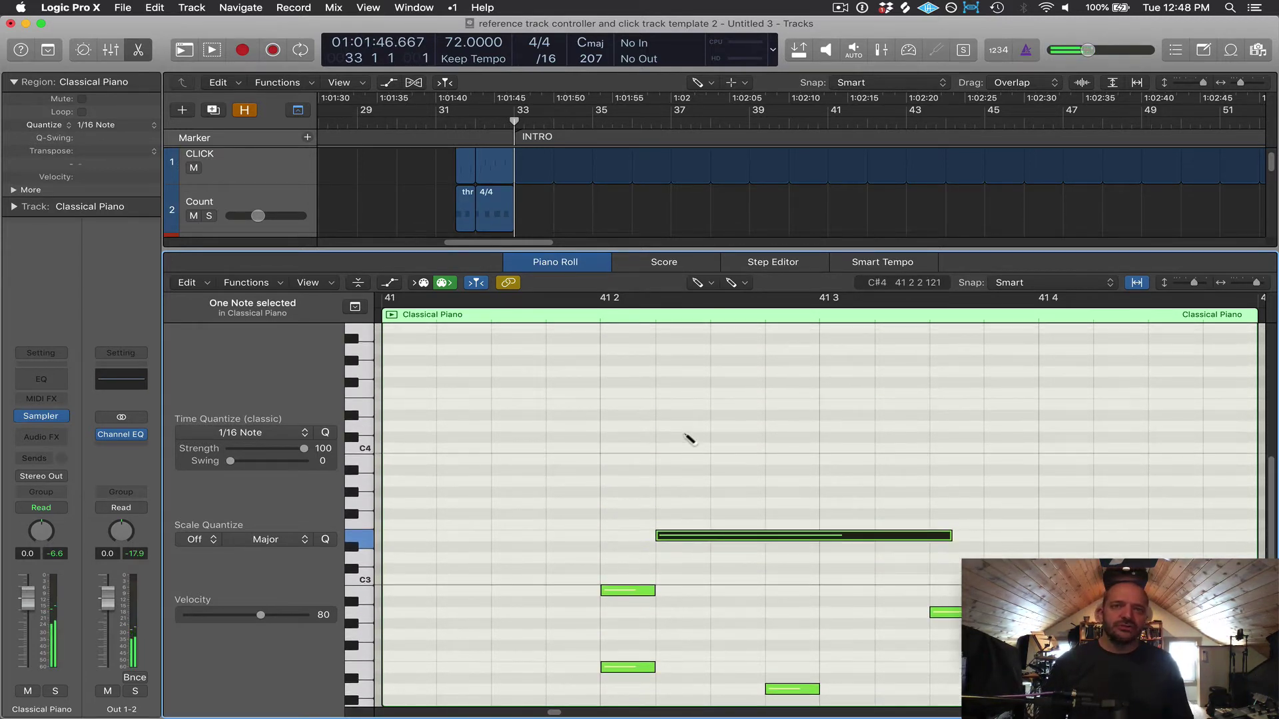
{"action": "left_click", "coordinate": [690, 438]}
{"action": "scroll", "coordinate": [738, 497], "scroll_direction": "up", "scroll_amount": 5}
{"action": "left_click", "coordinate": [711, 487]}
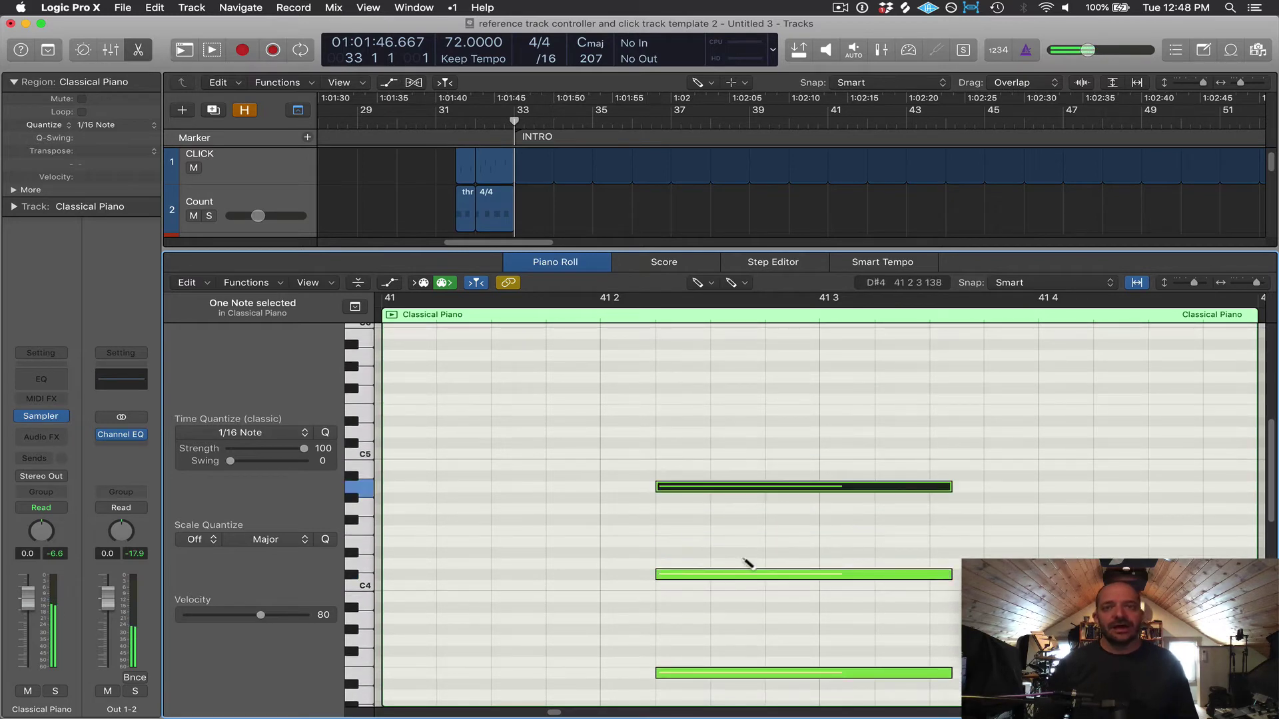
{"action": "scroll", "coordinate": [739, 506], "scroll_direction": "up", "scroll_amount": 5}
{"action": "left_click", "coordinate": [727, 422]}
{"action": "scroll", "coordinate": [733, 624], "scroll_direction": "down", "scroll_amount": 10}
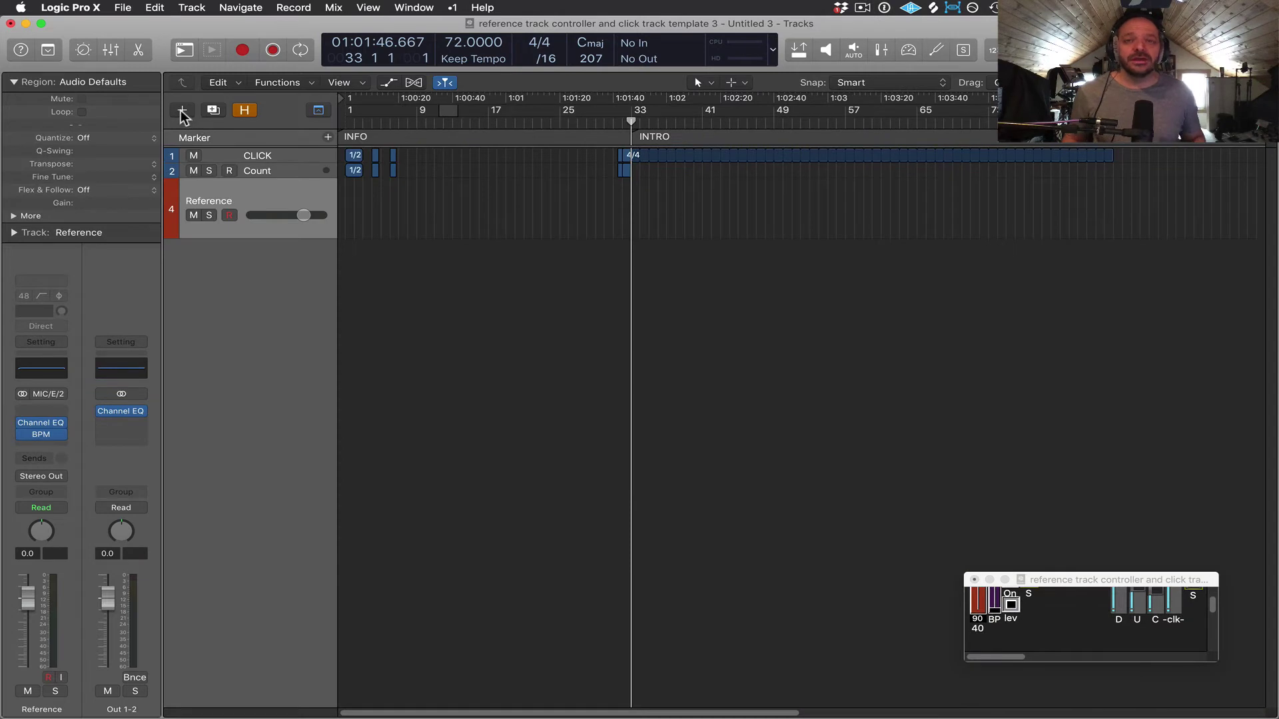
Add one software instrument track with an empty channel strip and Output 1 + 2 below the Reference track
{"action": "left_click", "coordinate": [183, 110]}
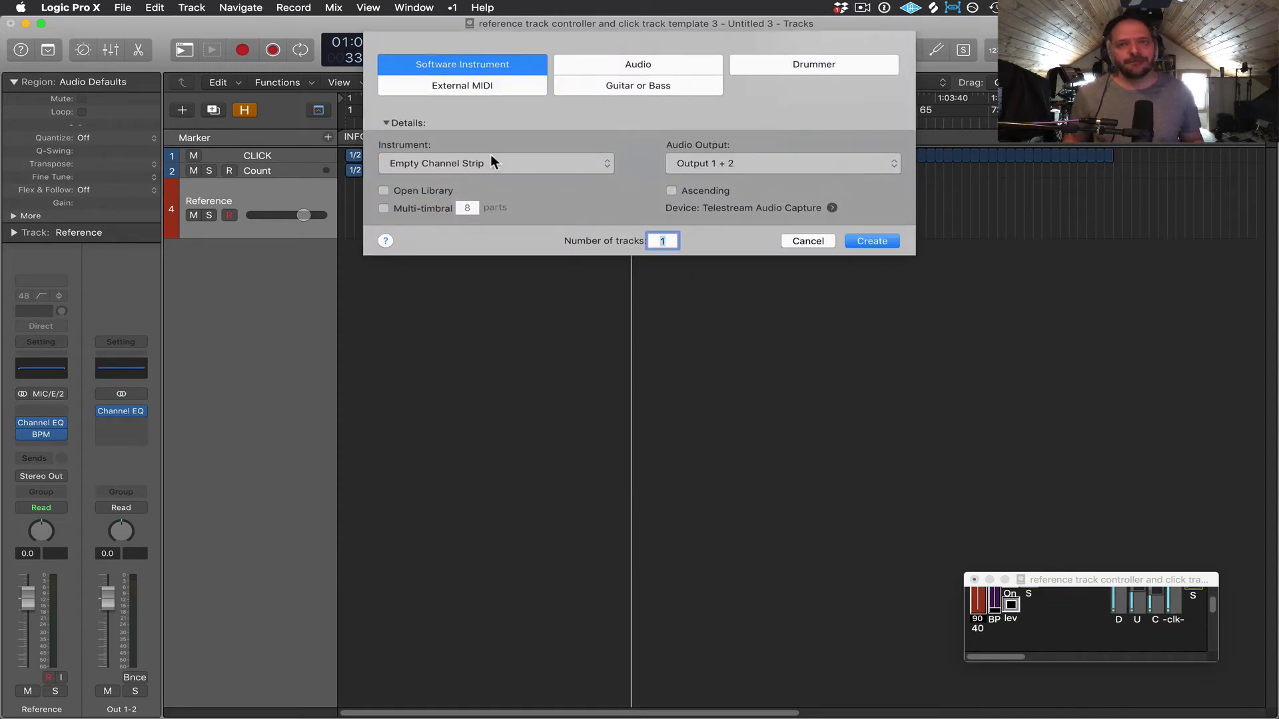
{"action": "left_click", "coordinate": [880, 242]}
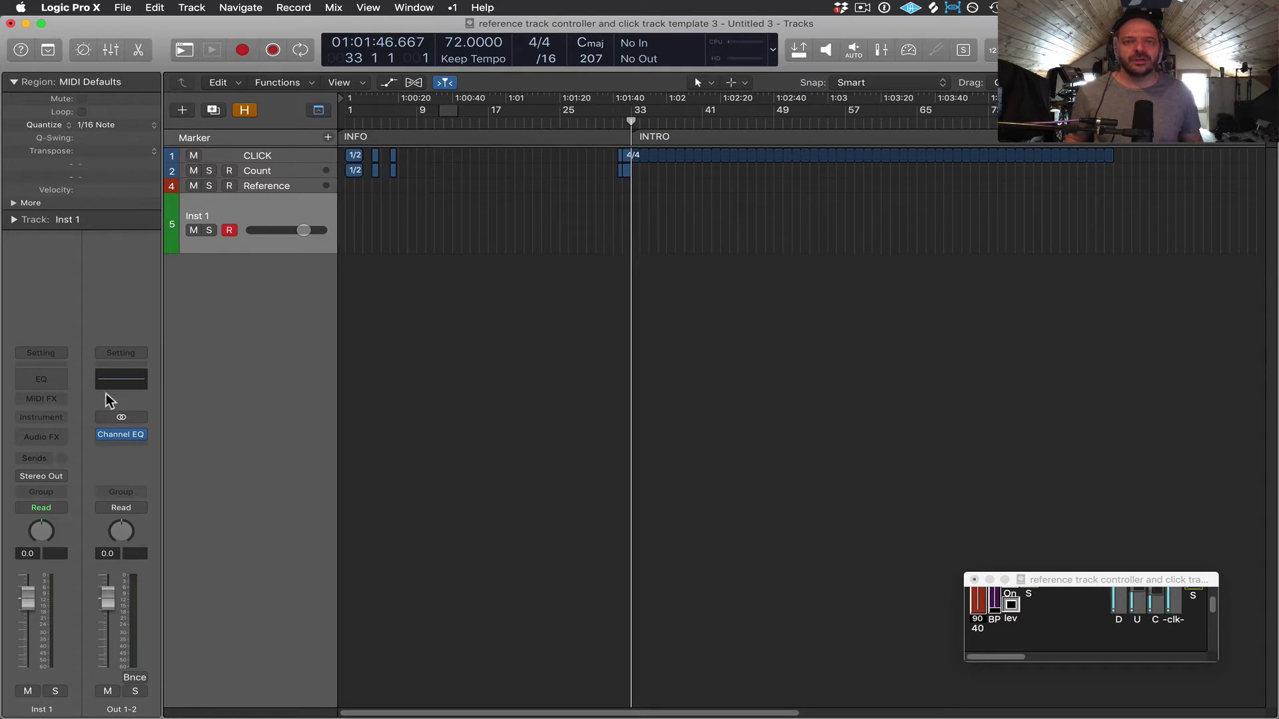
Load the stereo Drum Kit Designer instrument on the Inst 1 track and close its plug-in window
{"action": "left_click", "coordinate": [60, 418]}
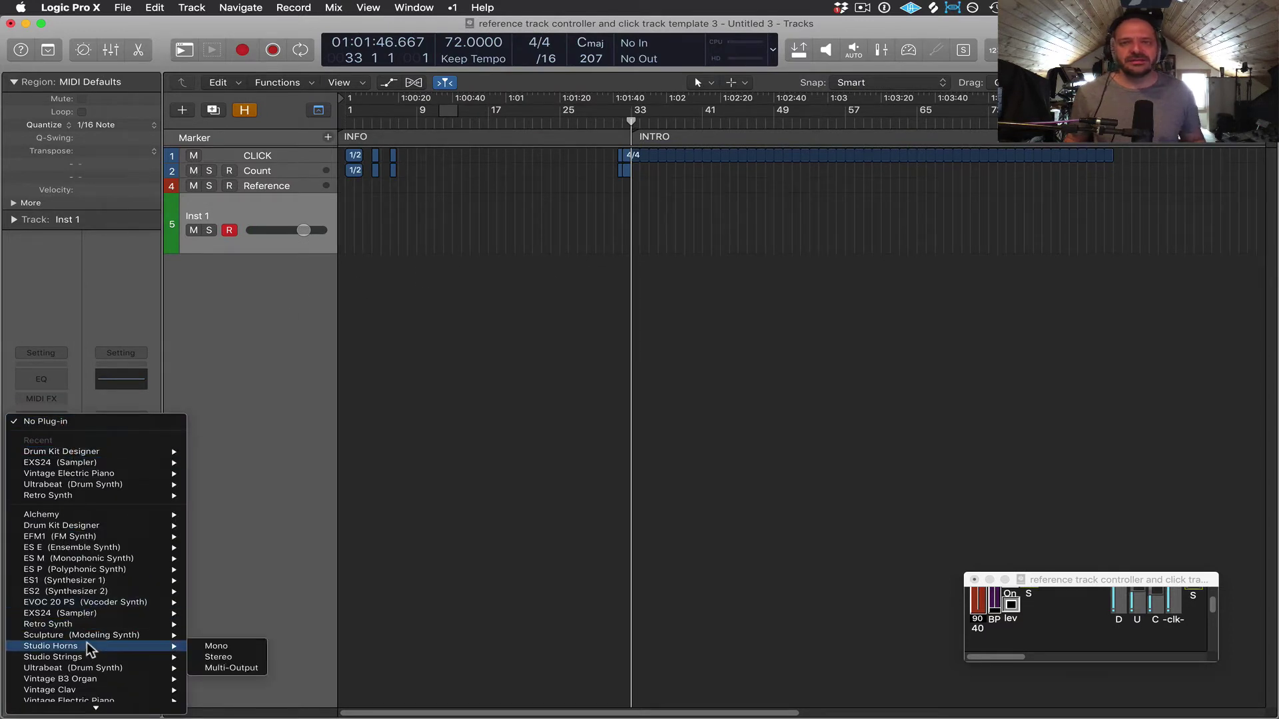
{"action": "mouse_move", "coordinate": [86, 527]}
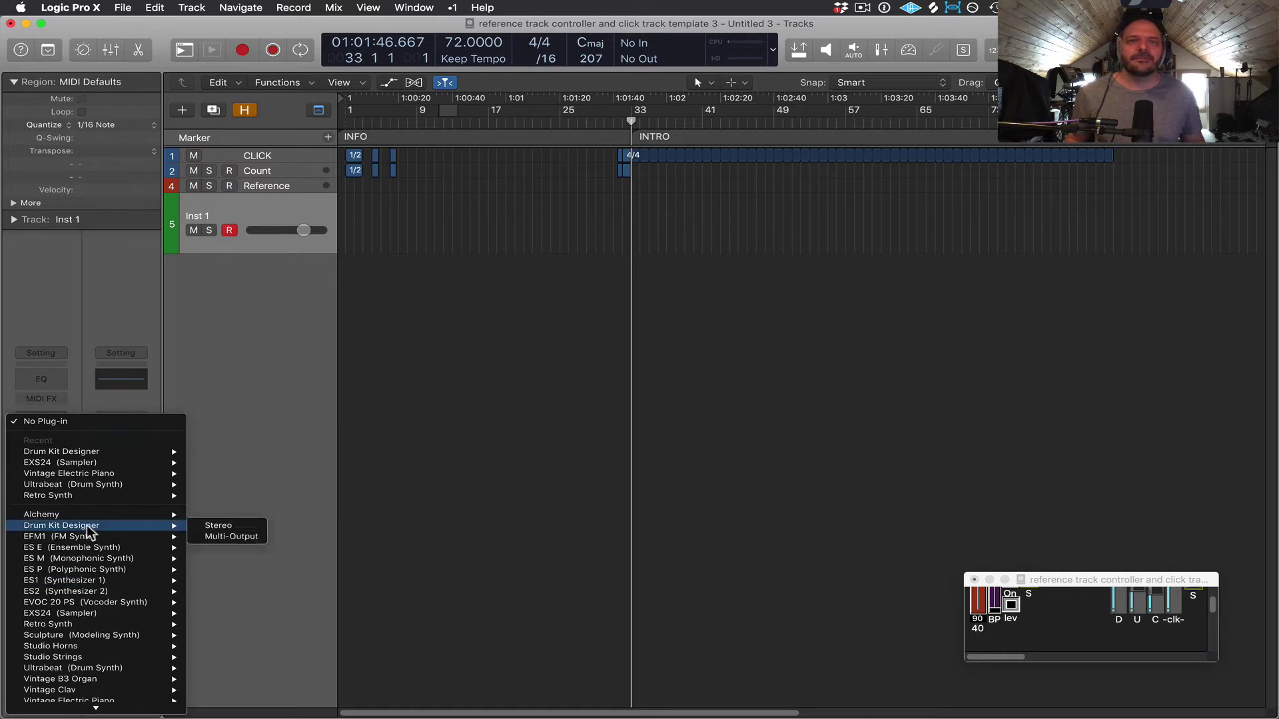
{"action": "left_click", "coordinate": [258, 526]}
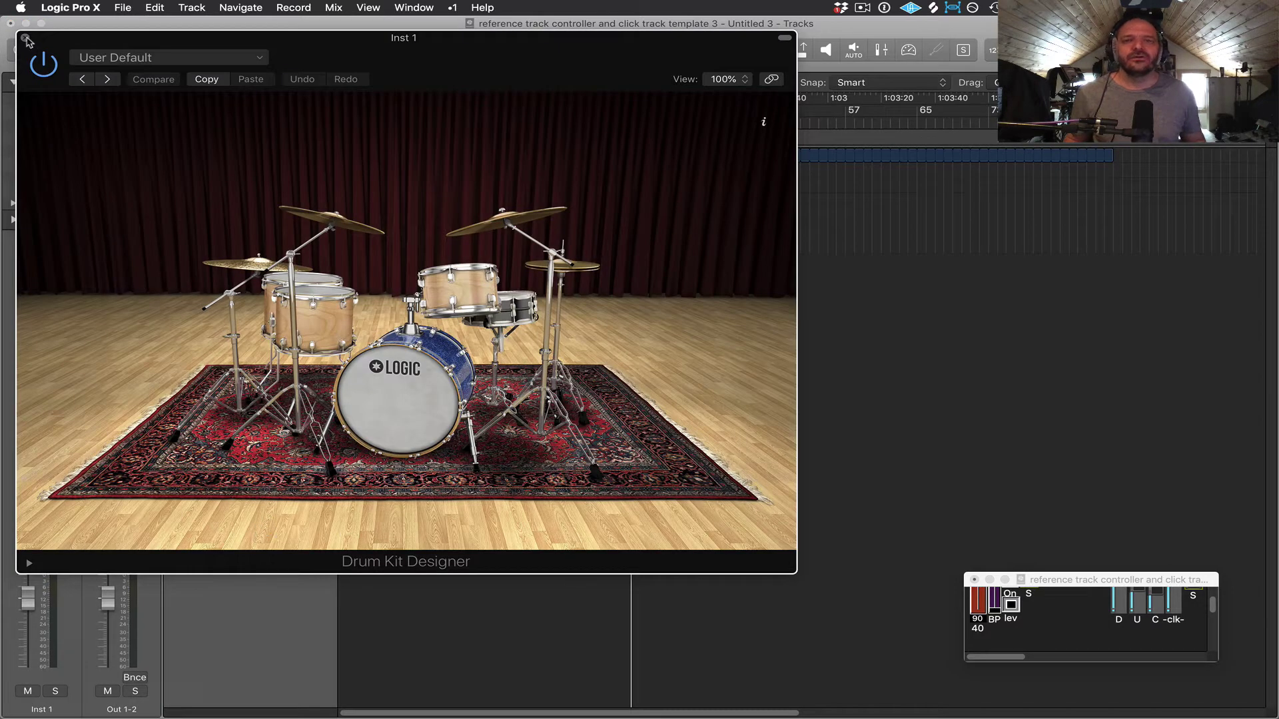
{"action": "left_click", "coordinate": [26, 38]}
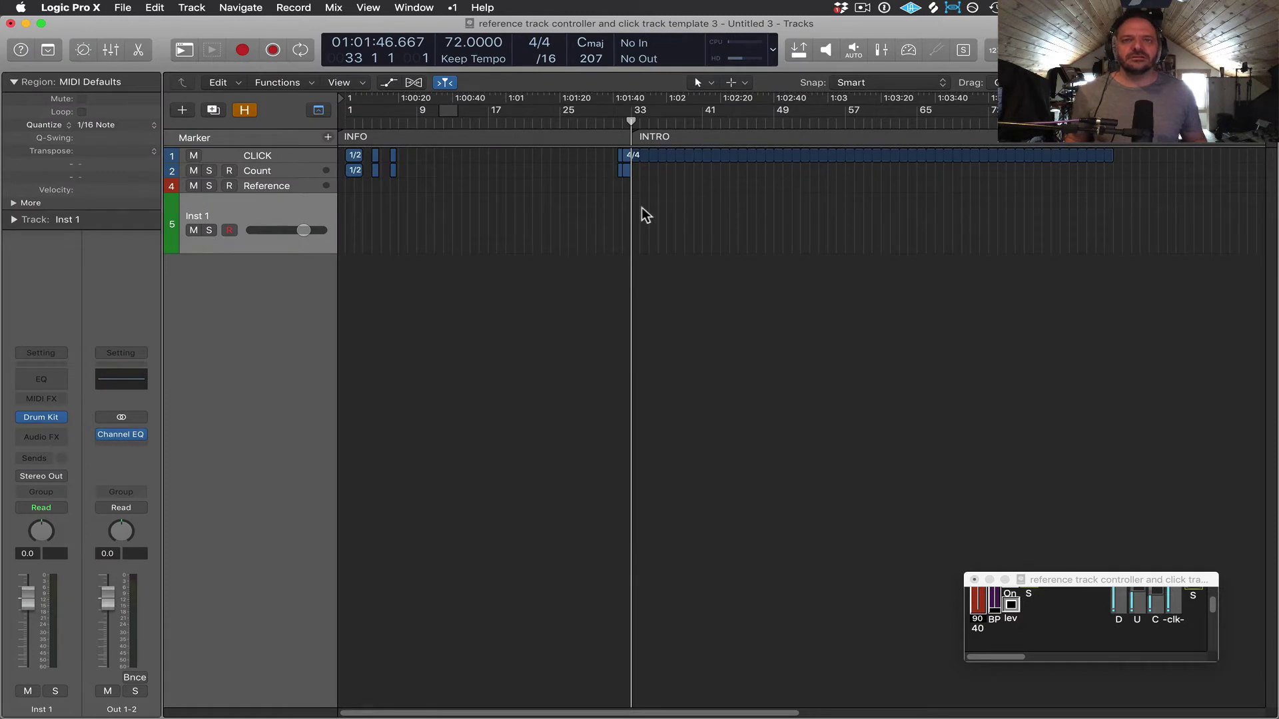
Create an empty one-bar region at bar 33 on the Inst 1 track with the Pencil Tool, and return to the Pointer Tool
{"action": "key", "text": "t"}
{"action": "left_click", "coordinate": [686, 227]}
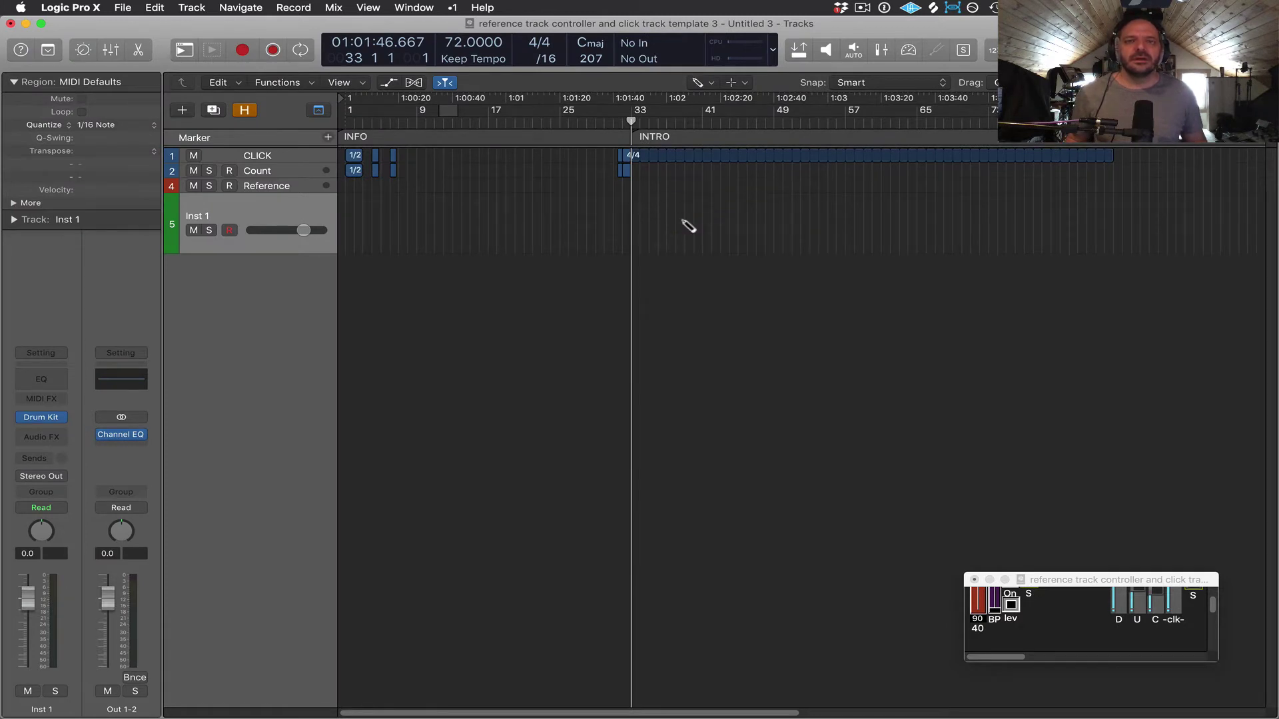
{"action": "left_click", "coordinate": [635, 209]}
{"action": "key", "text": "t"}
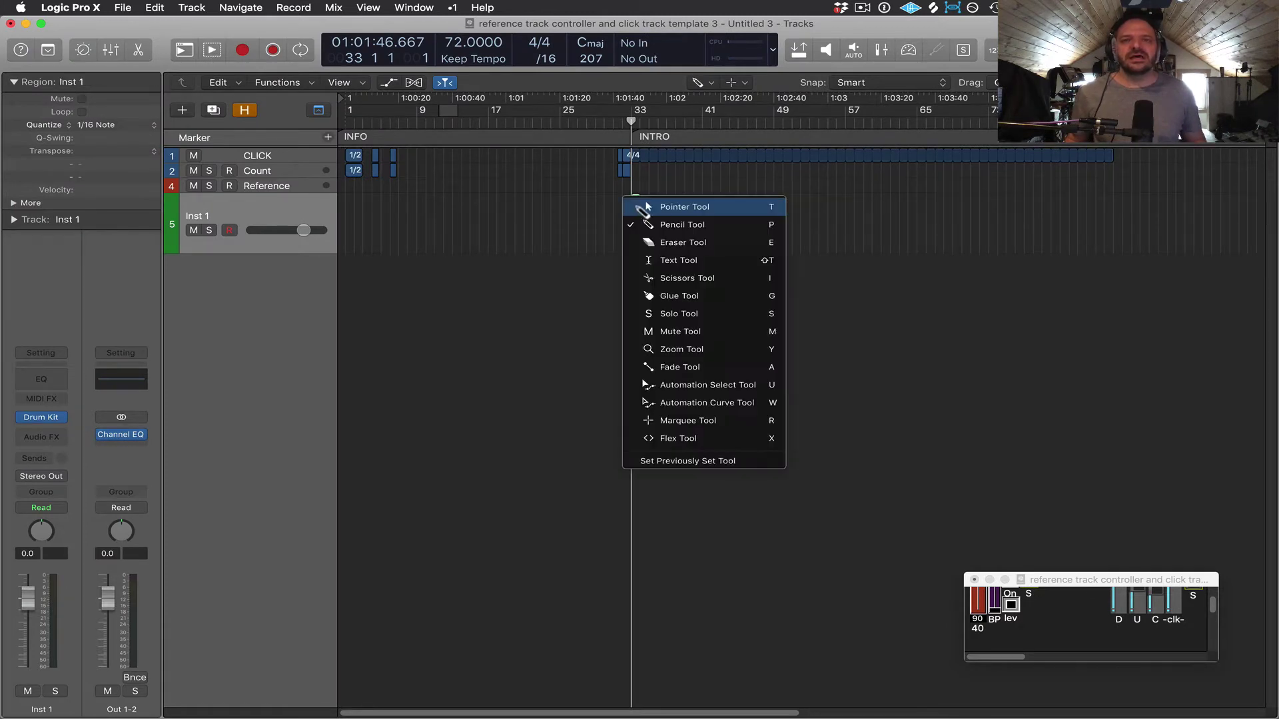
{"action": "left_click", "coordinate": [665, 208]}
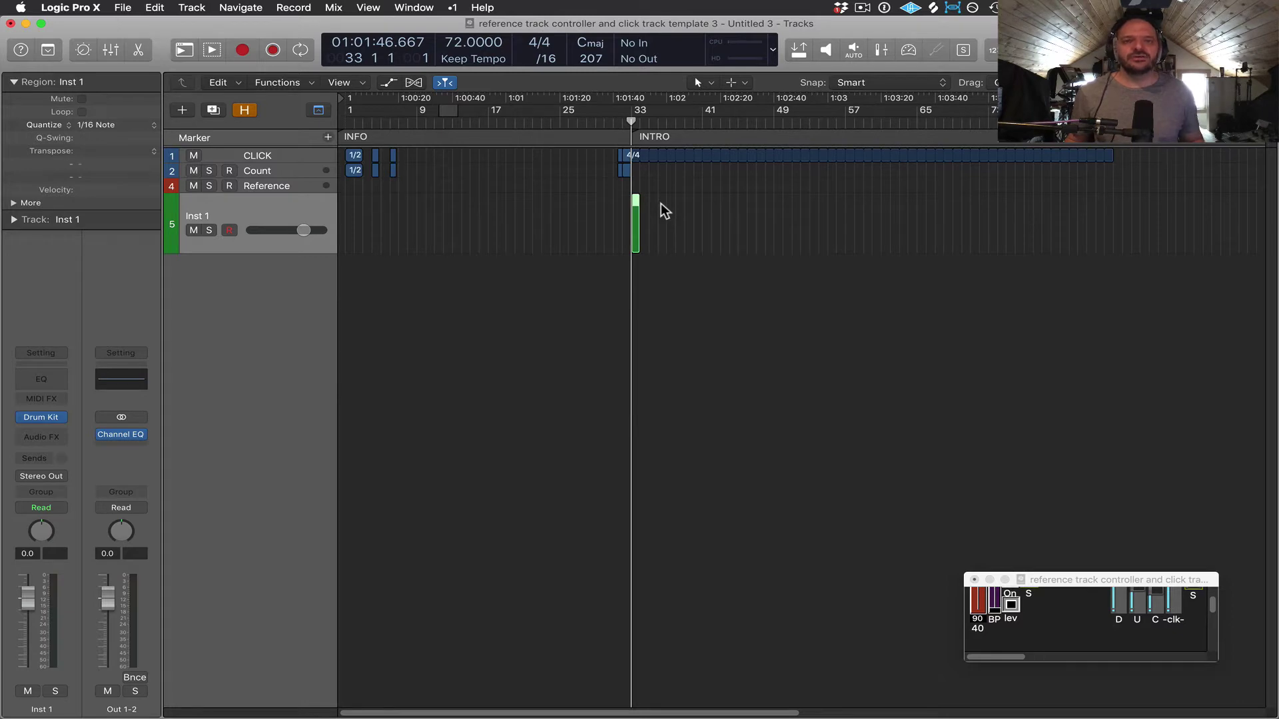
Open the bar 33 region in a separate Piano Roll window and enlarge the window to fill the screen
{"action": "key", "text": "super+4"}
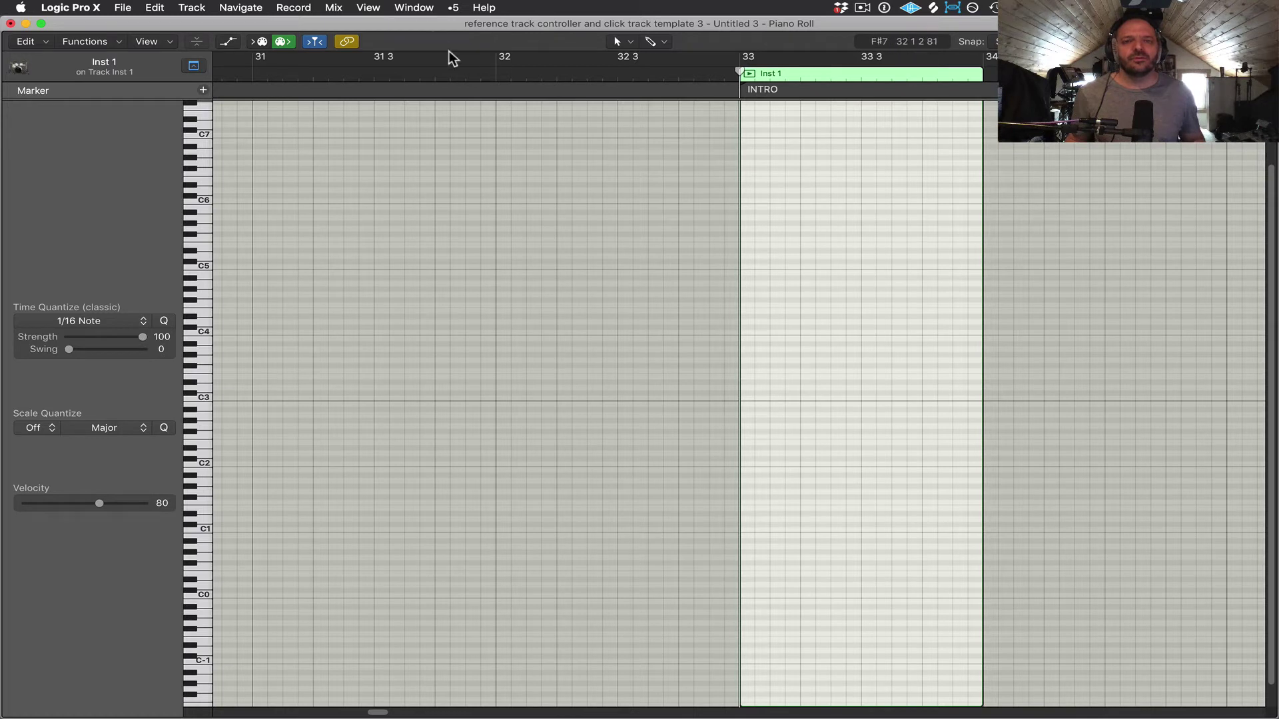
{"action": "left_click", "coordinate": [414, 8]}
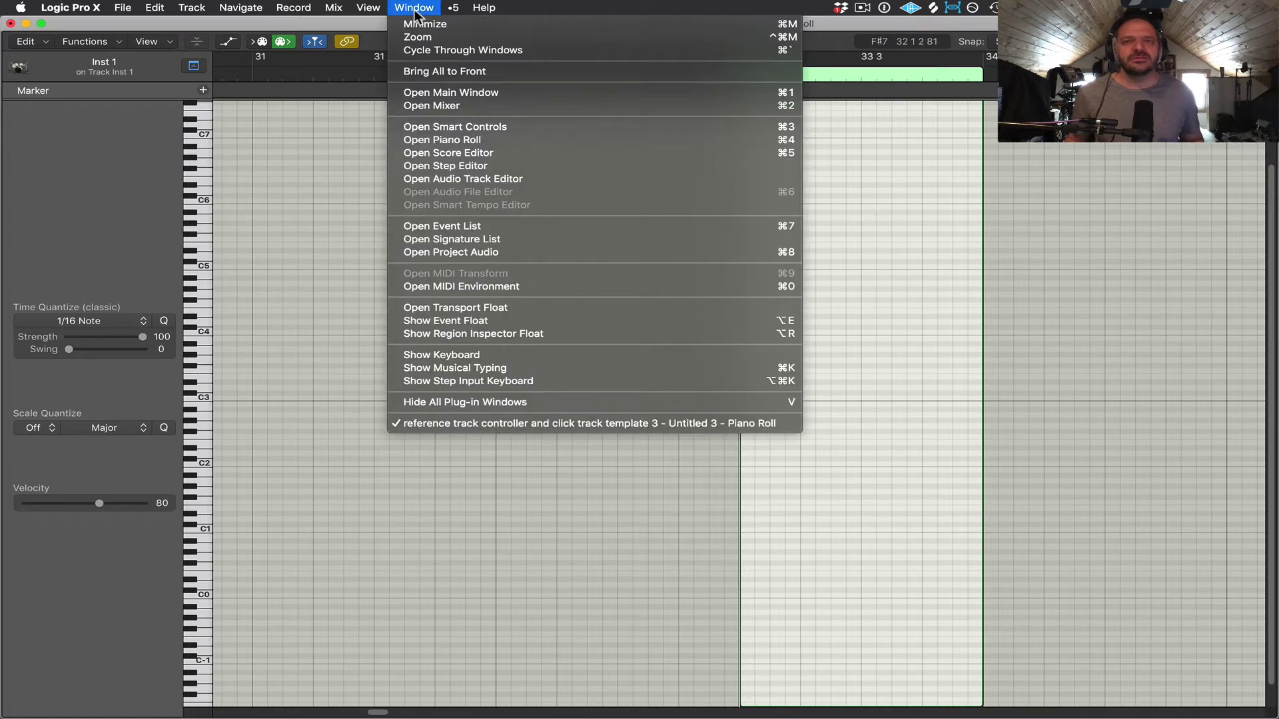
{"action": "left_click", "coordinate": [451, 140]}
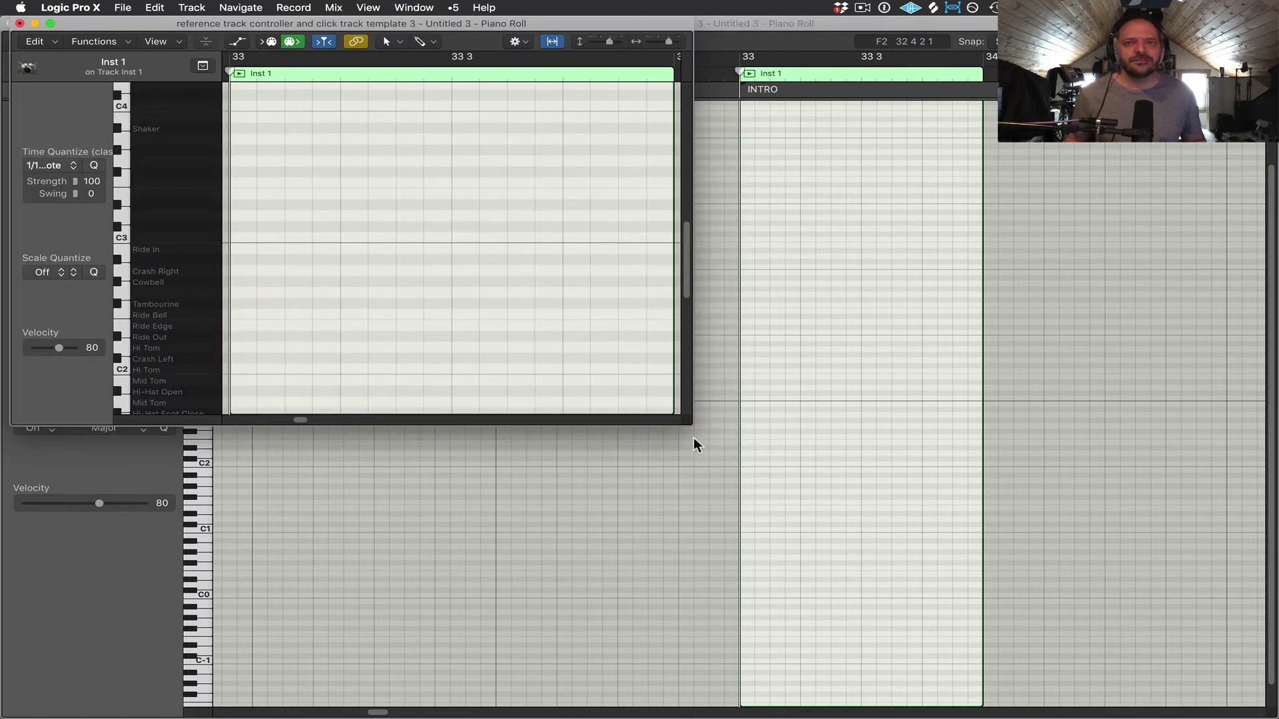
{"action": "left_click_drag", "start_coordinate": [697, 427], "coordinate": [1262, 706]}
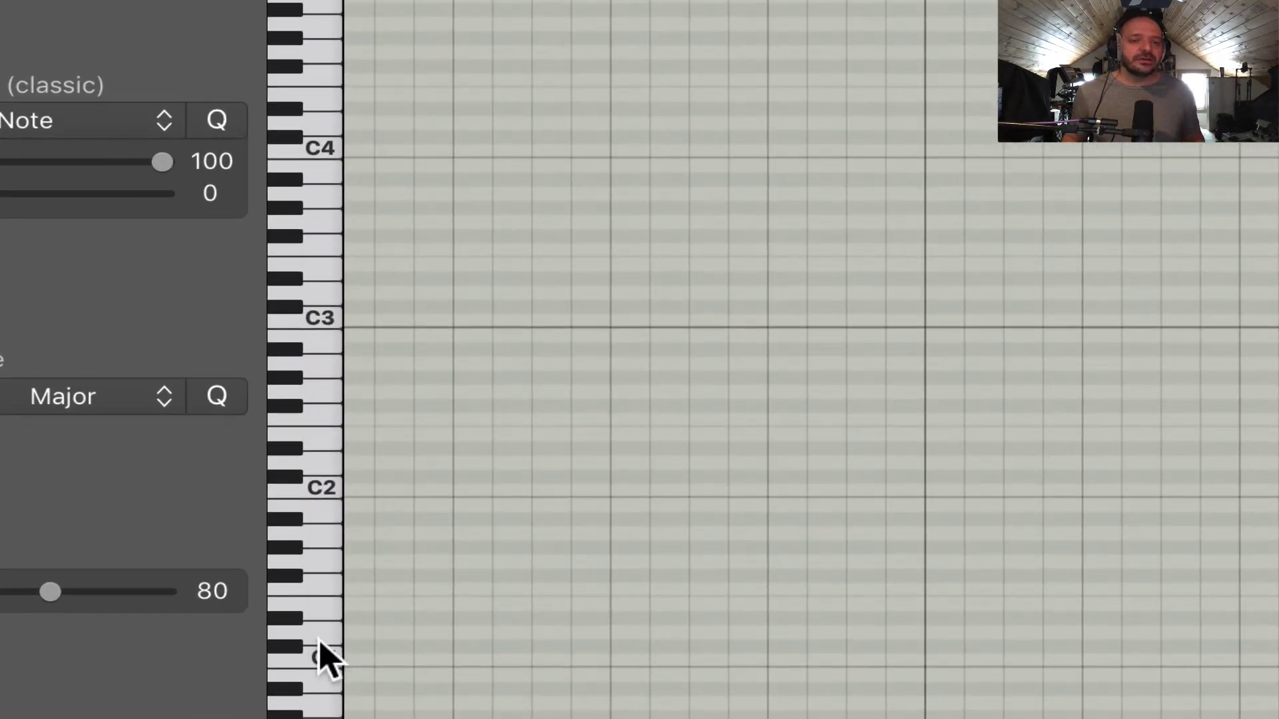
Audition the drum kit sounds on the Piano Roll's vertical keyboard, starting with C1 and D1 and moving up past C2
{"action": "left_click", "coordinate": [323, 666]}
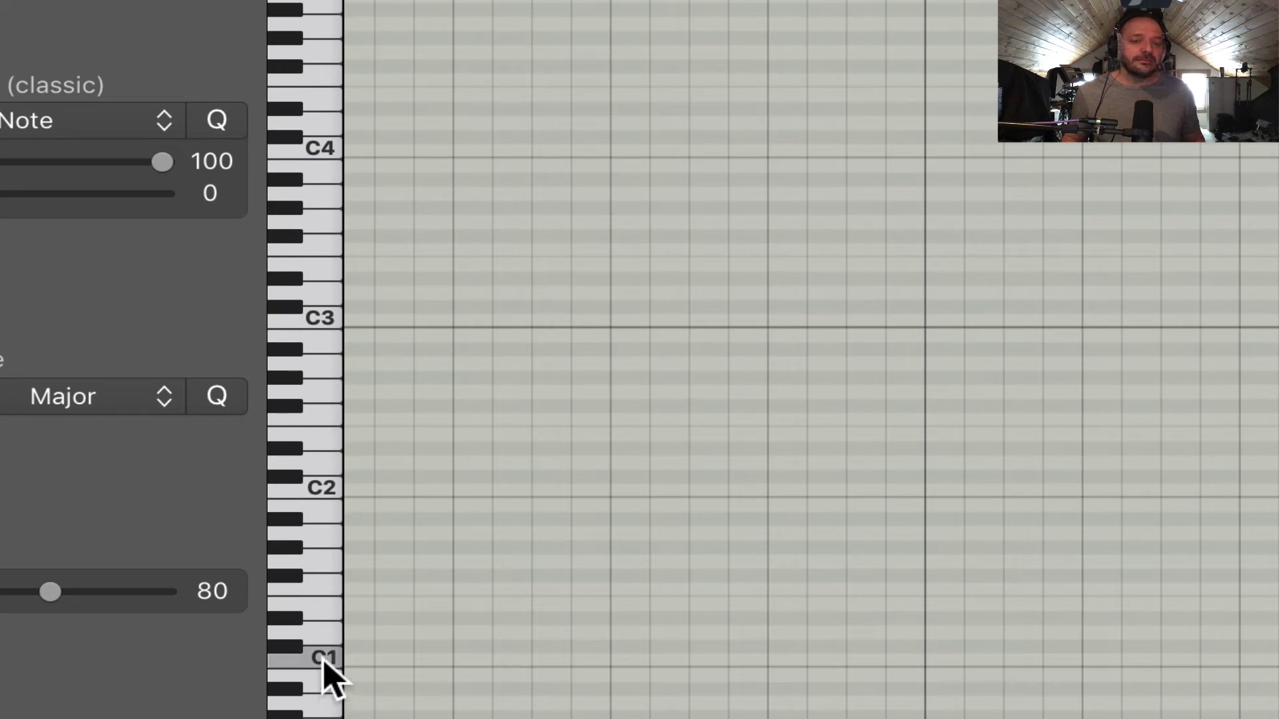
{"action": "left_click", "coordinate": [324, 662]}
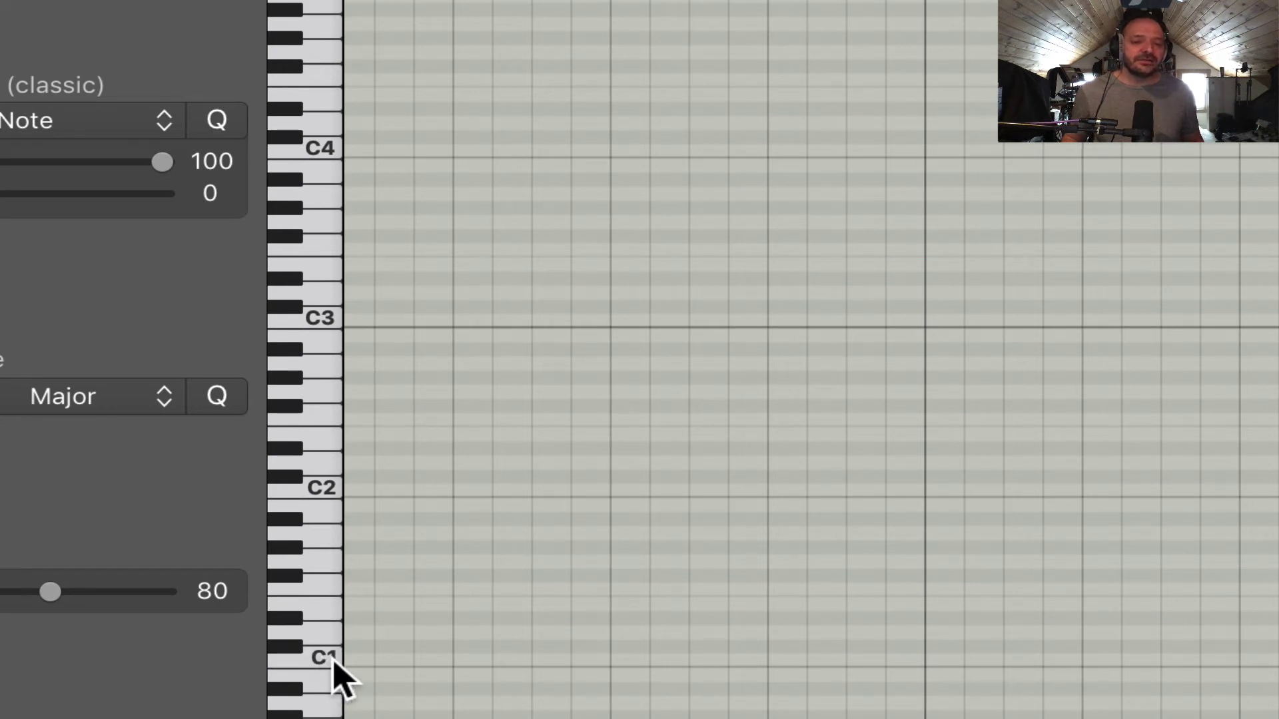
{"action": "left_click", "coordinate": [323, 623]}
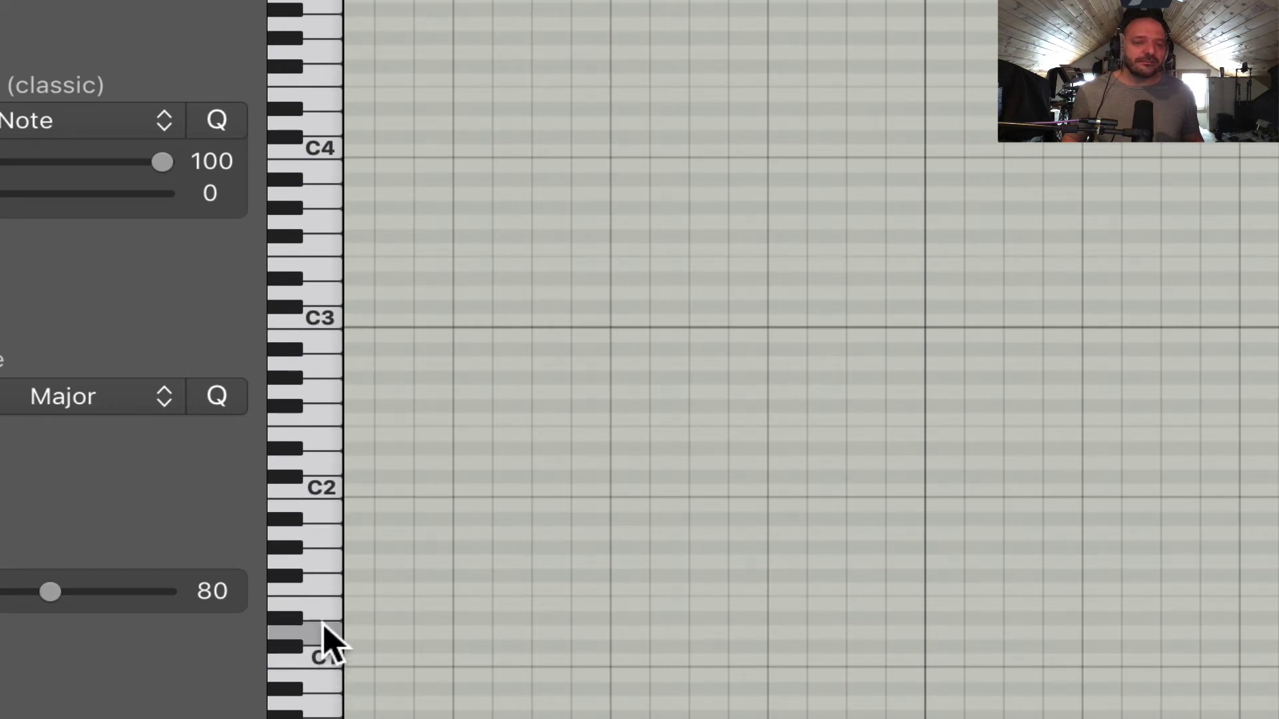
{"action": "left_click", "coordinate": [323, 623]}
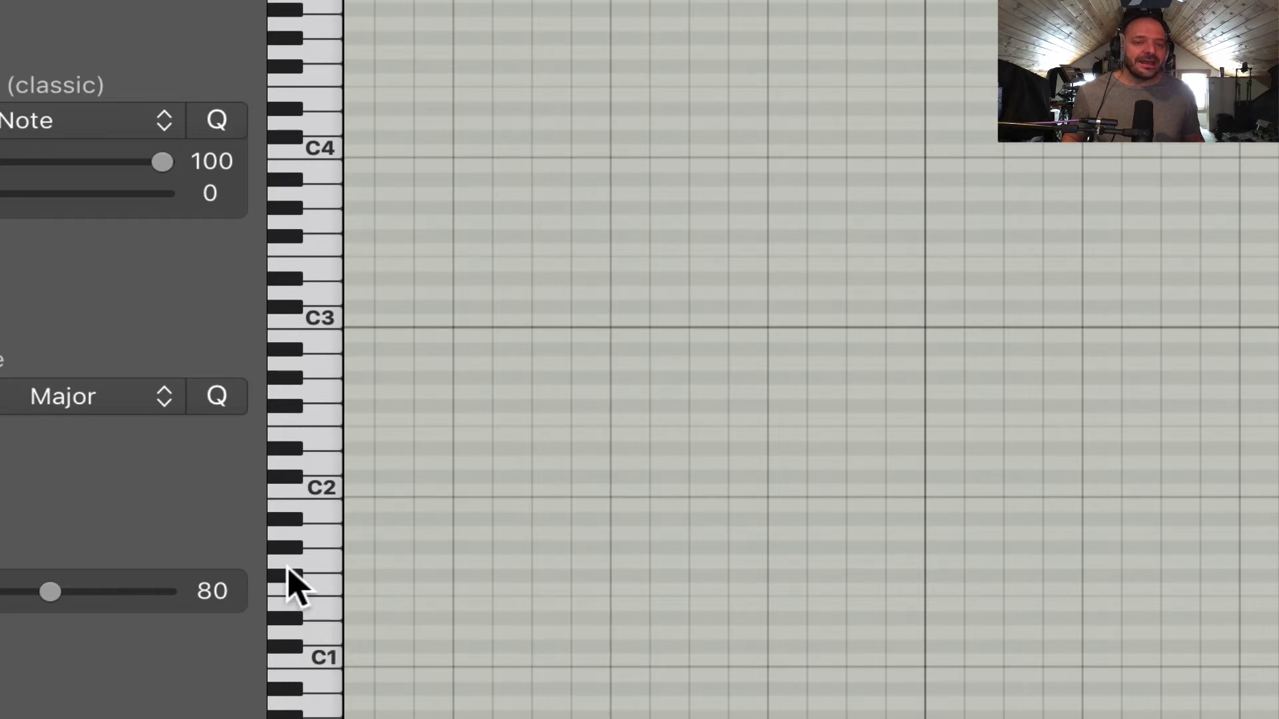
{"action": "left_click", "coordinate": [288, 574]}
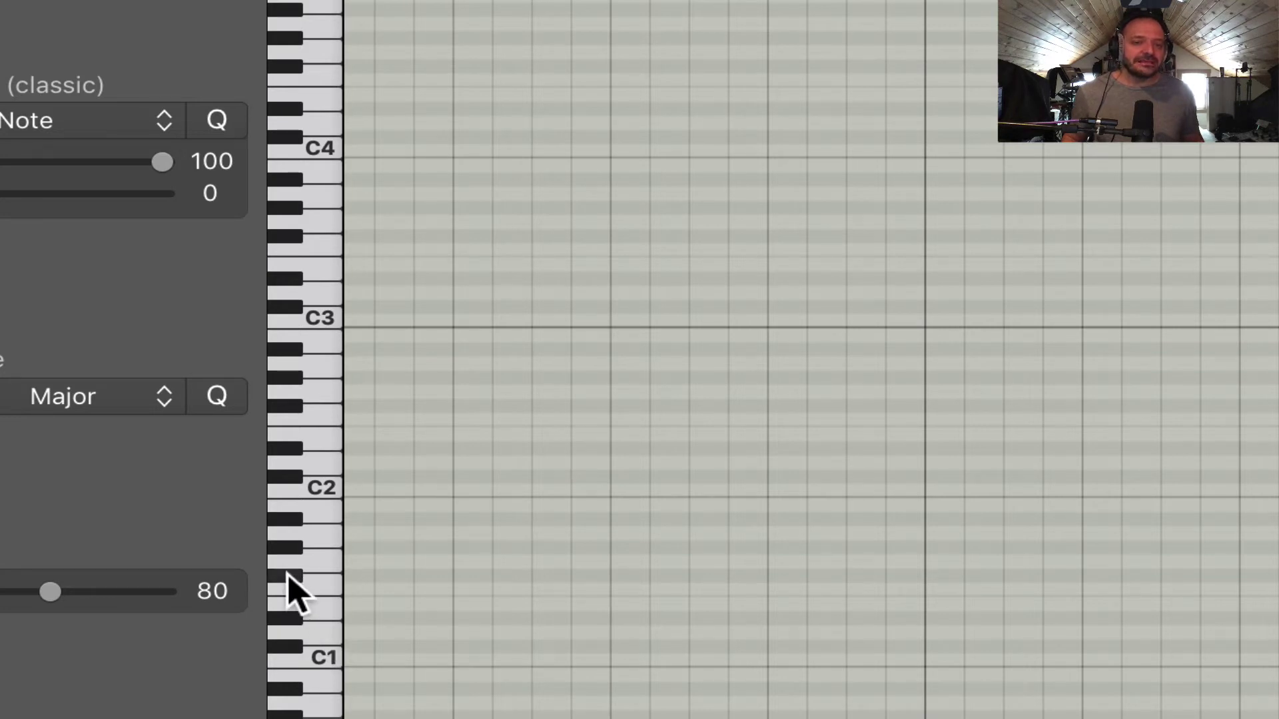
{"action": "left_click", "coordinate": [282, 548]}
{"action": "left_click", "coordinate": [282, 518]}
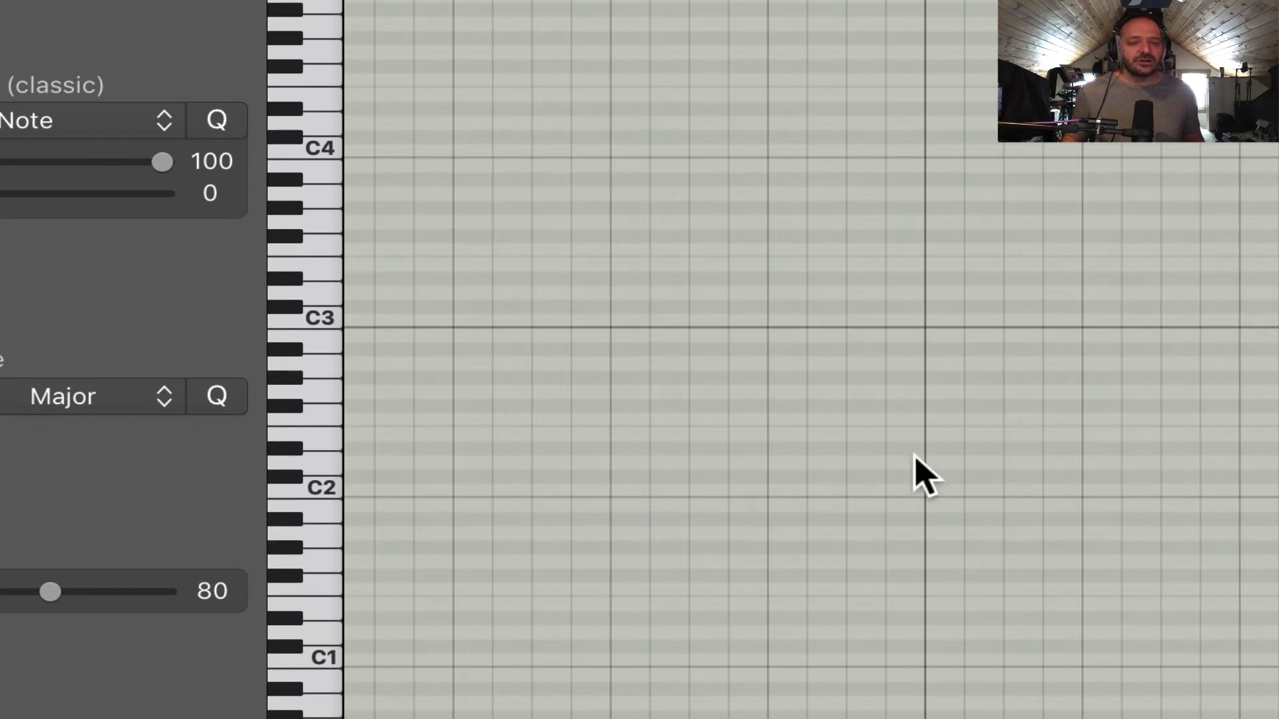
{"action": "left_click", "coordinate": [323, 568]}
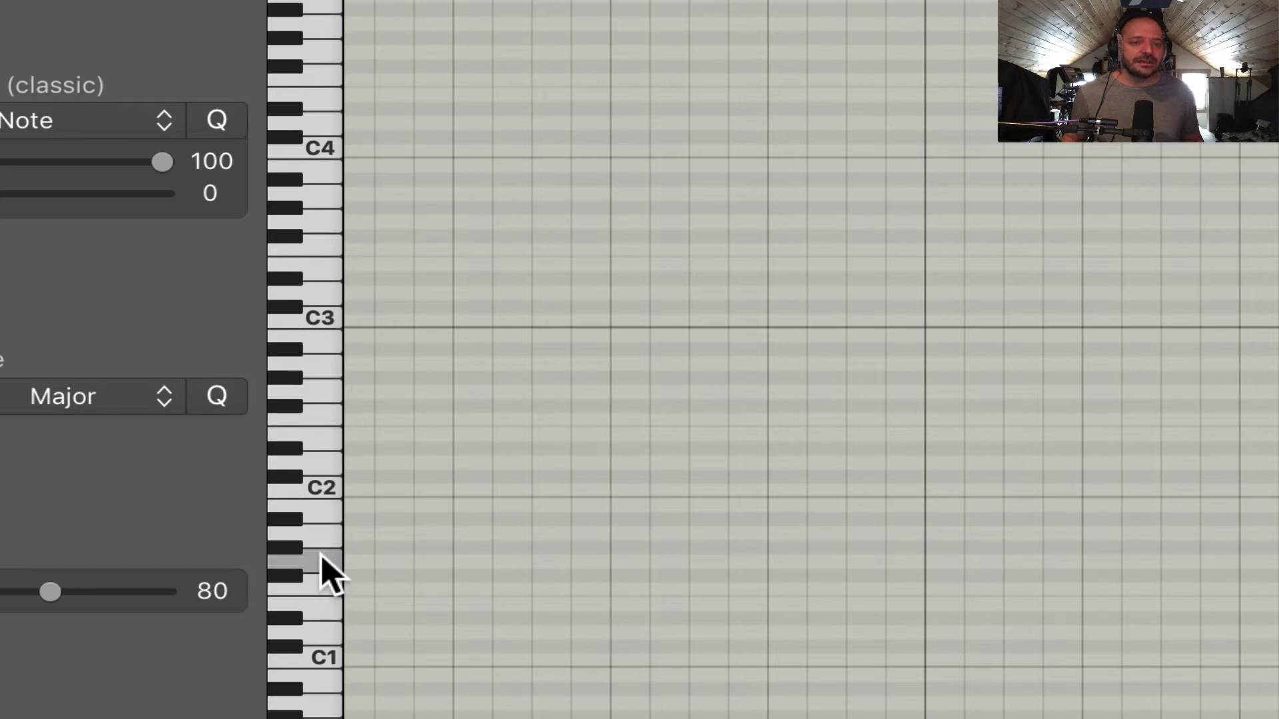
{"action": "left_click", "coordinate": [317, 506]}
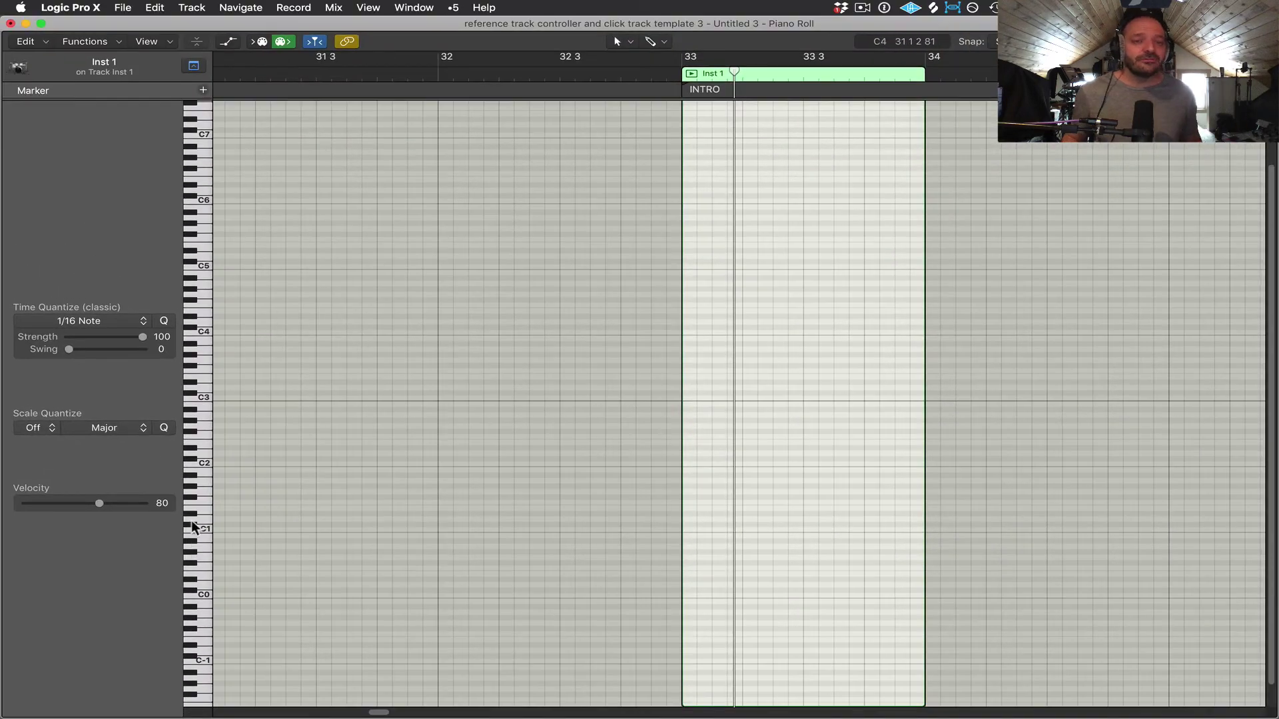
{"action": "left_click", "coordinate": [202, 441]}
{"action": "left_click", "coordinate": [200, 435]}
{"action": "left_click", "coordinate": [201, 425]}
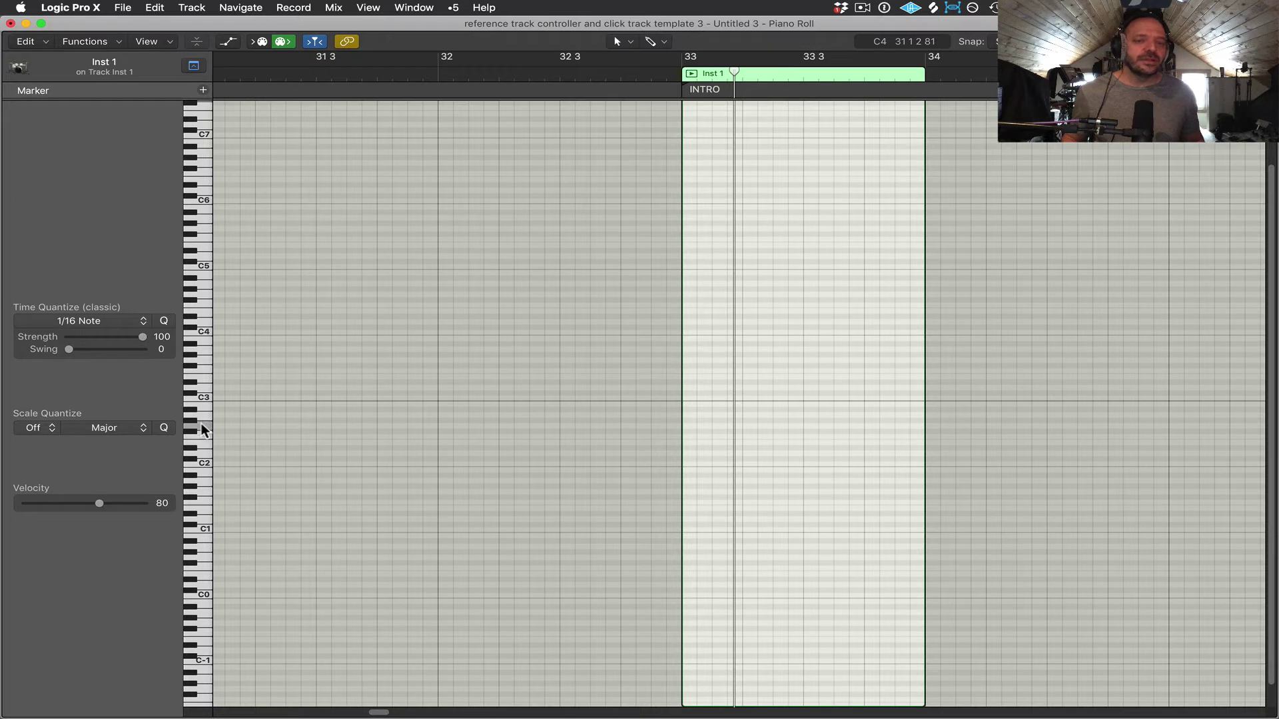
{"action": "left_click", "coordinate": [203, 444]}
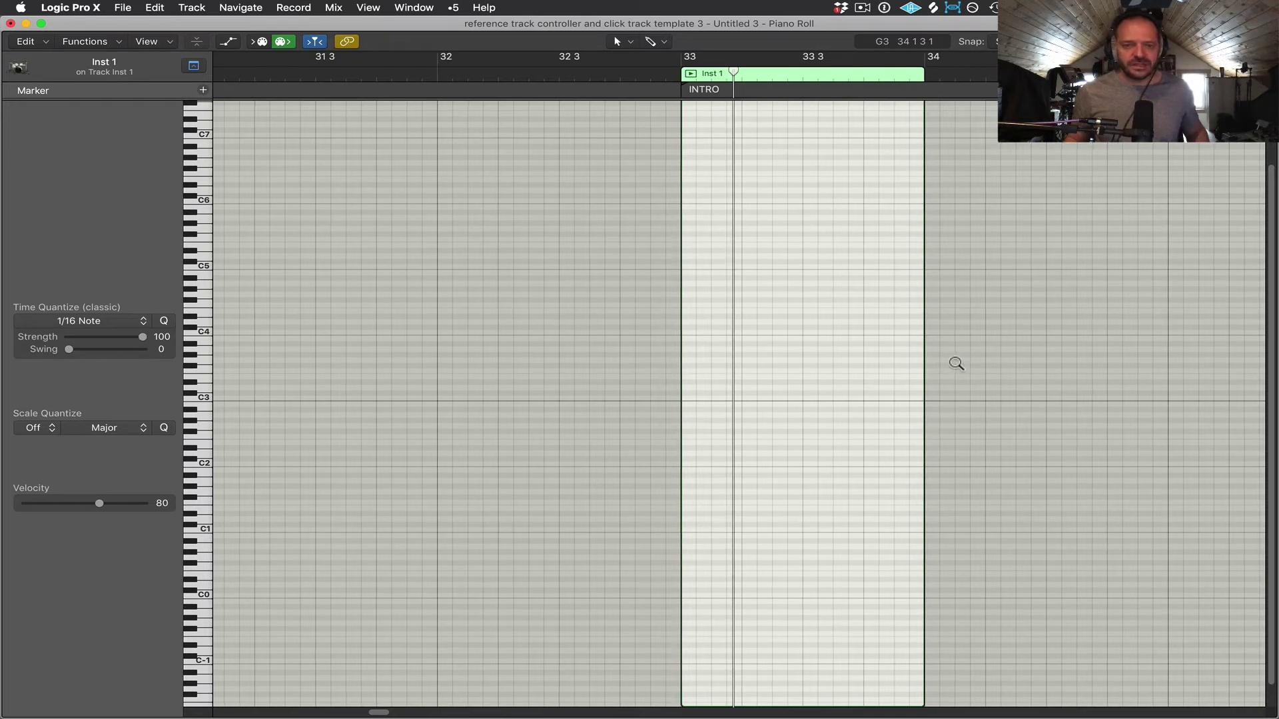
Enlarge bar 33 in the Piano Roll to read the drum name for each key, and check the available Command-click tools
{"action": "left_click_drag", "start_coordinate": [957, 364], "coordinate": [651, 542]}
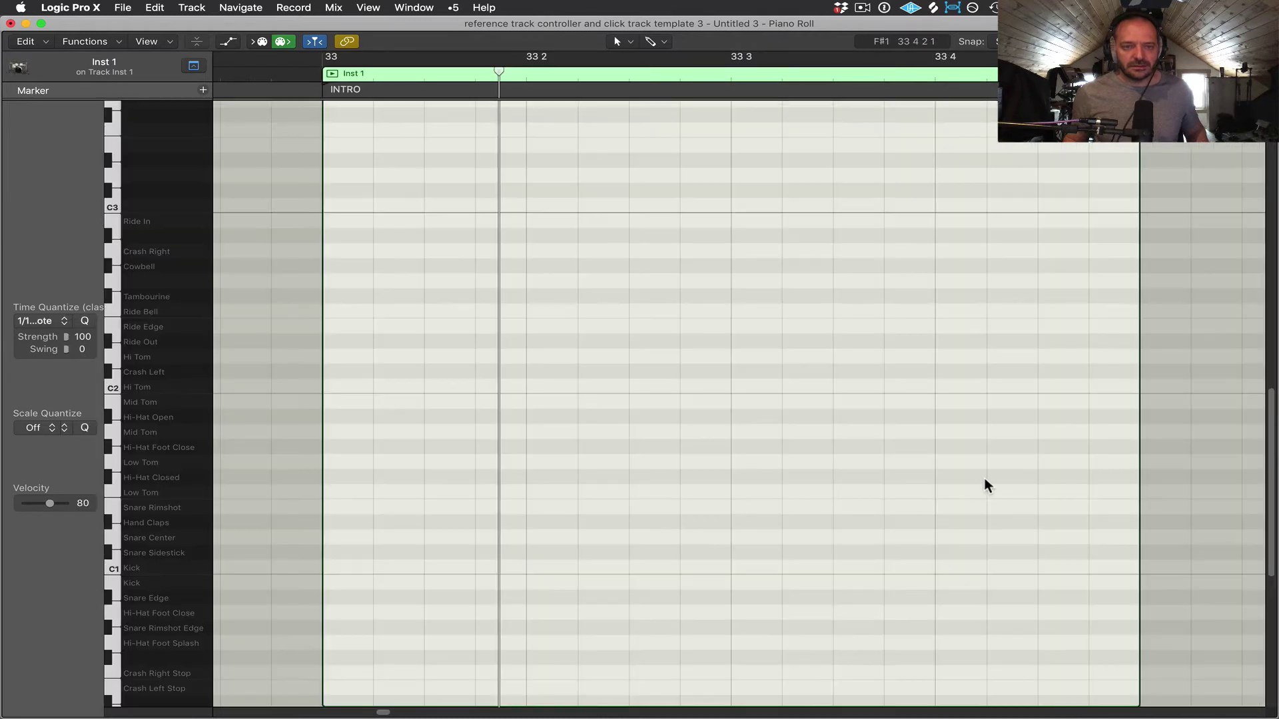
{"action": "scroll", "coordinate": [710, 380], "scroll_direction": "down", "scroll_amount": 3}
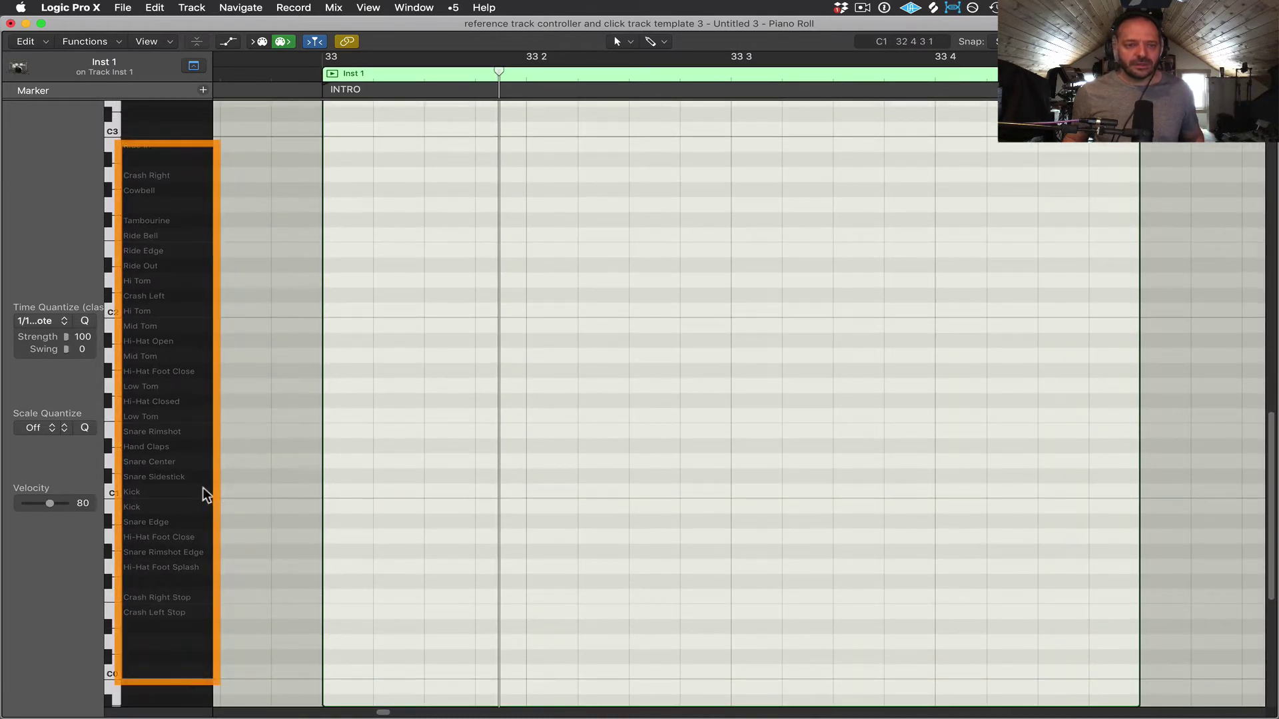
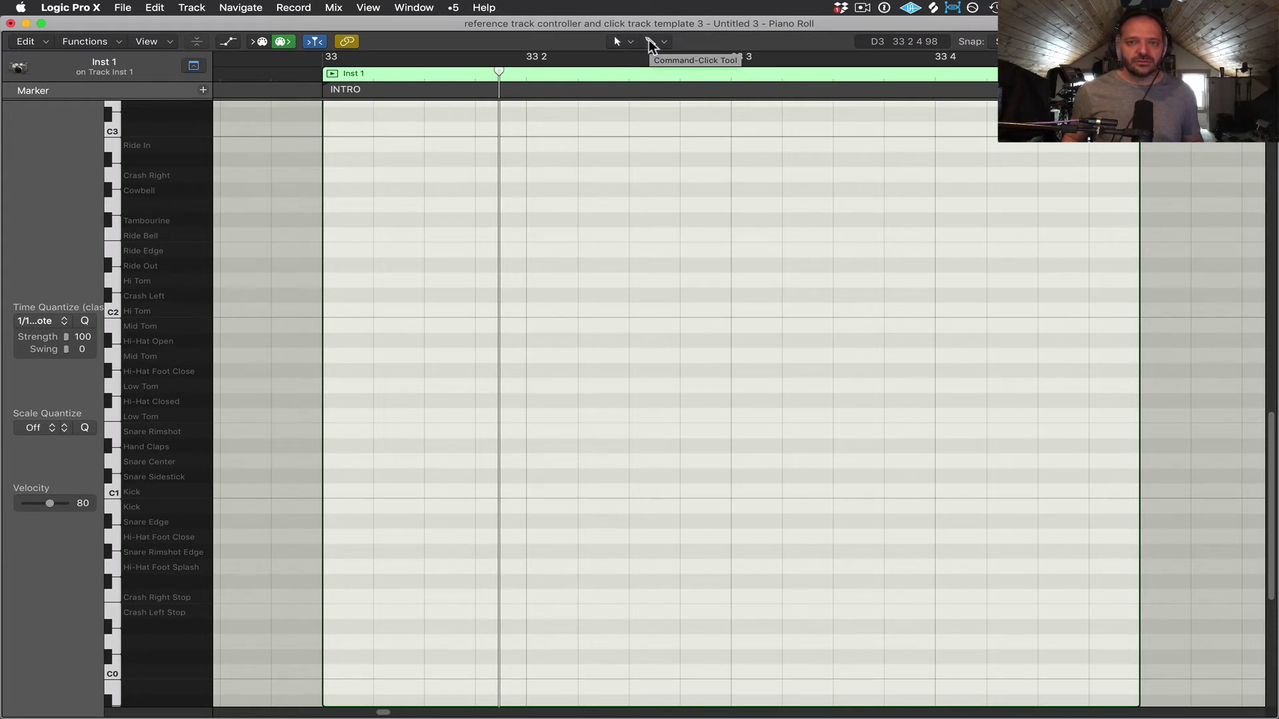
{"action": "left_click", "coordinate": [663, 43]}
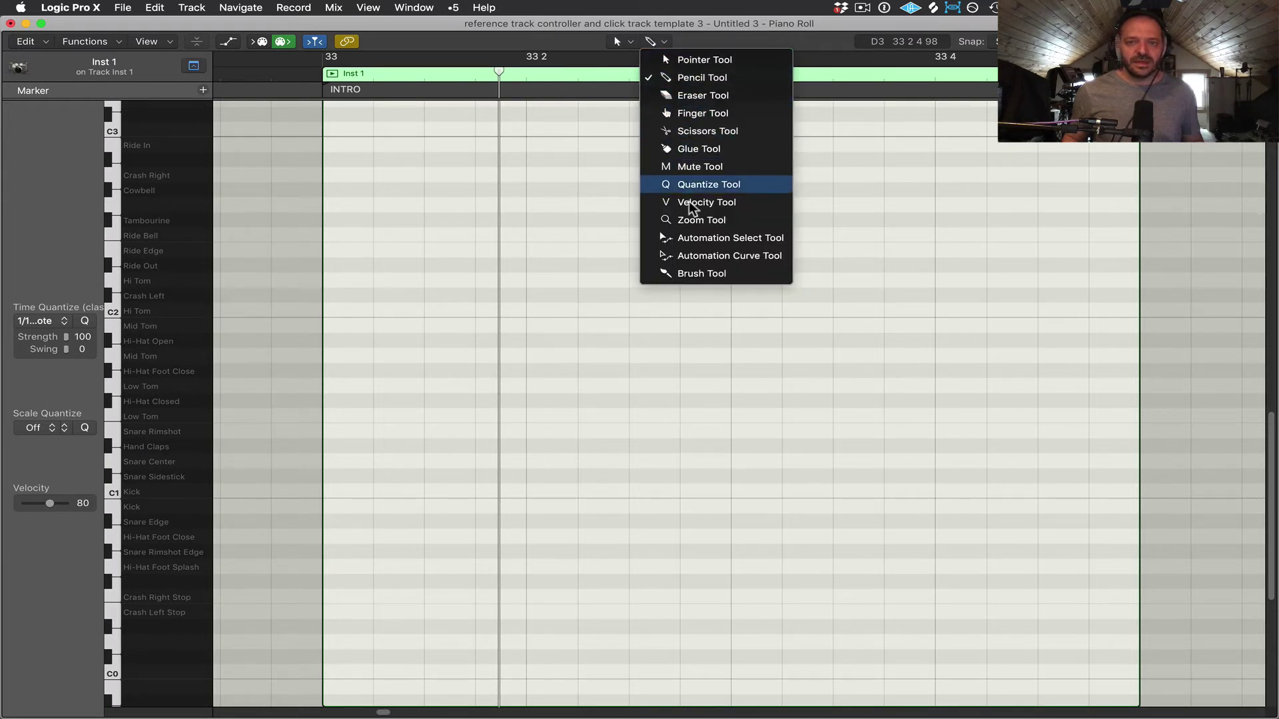
{"action": "left_click", "coordinate": [708, 33]}
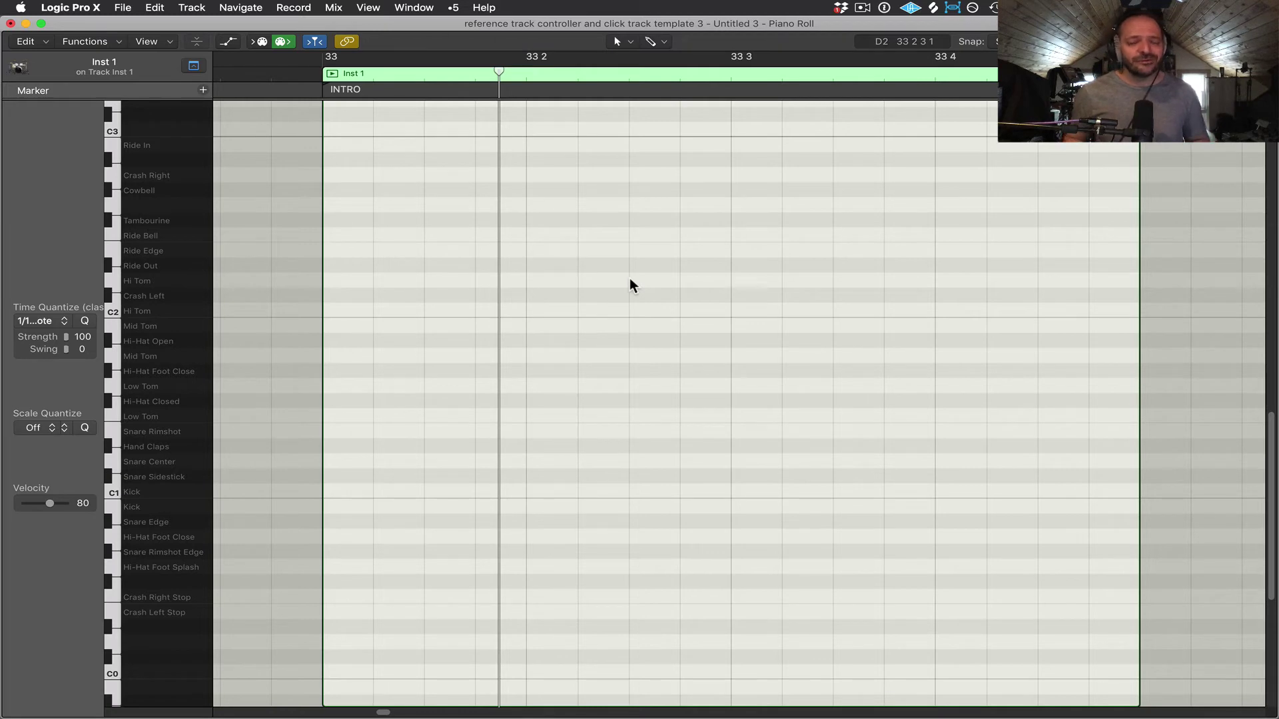
In the Tracks window, add one-bar Inst 1 regions at bars 36 and 38, and make the Automation Curve Tool the Command-click tool
{"action": "key", "text": "1"}
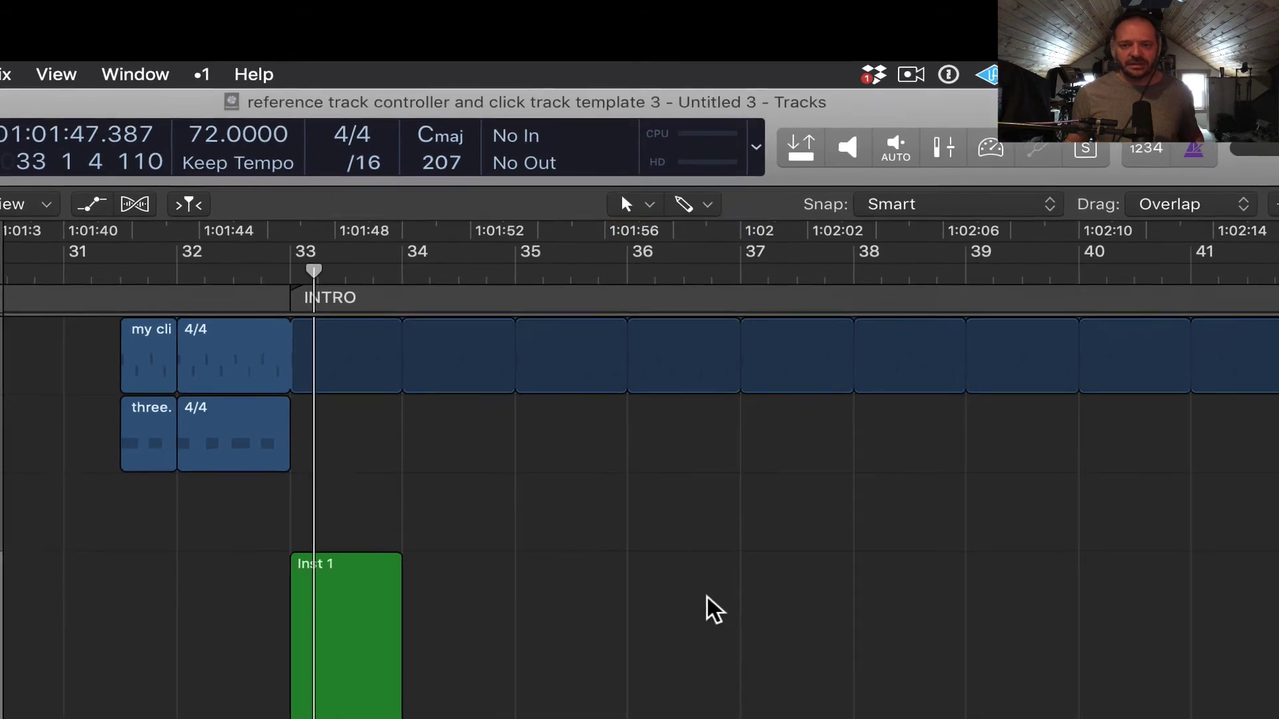
{"action": "left_click", "coordinate": [732, 629], "text": "super"}
{"action": "left_click", "coordinate": [895, 448], "text": "super"}
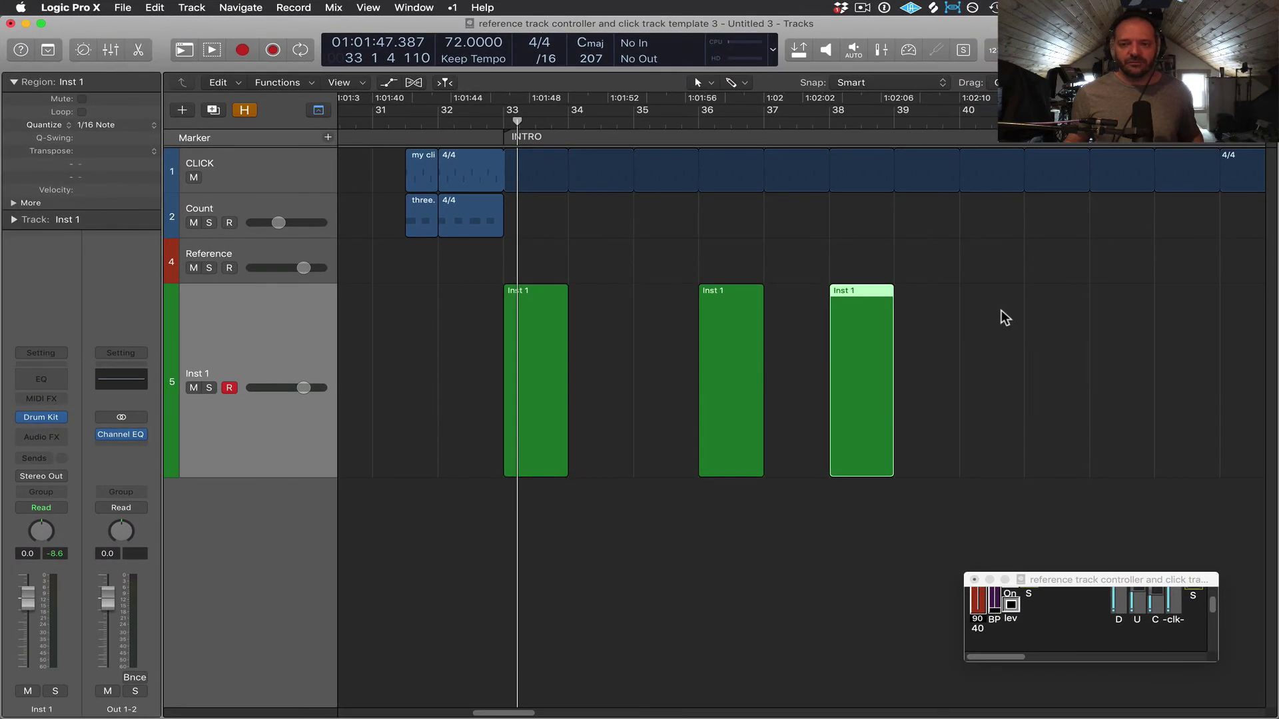
{"action": "left_click", "coordinate": [739, 83]}
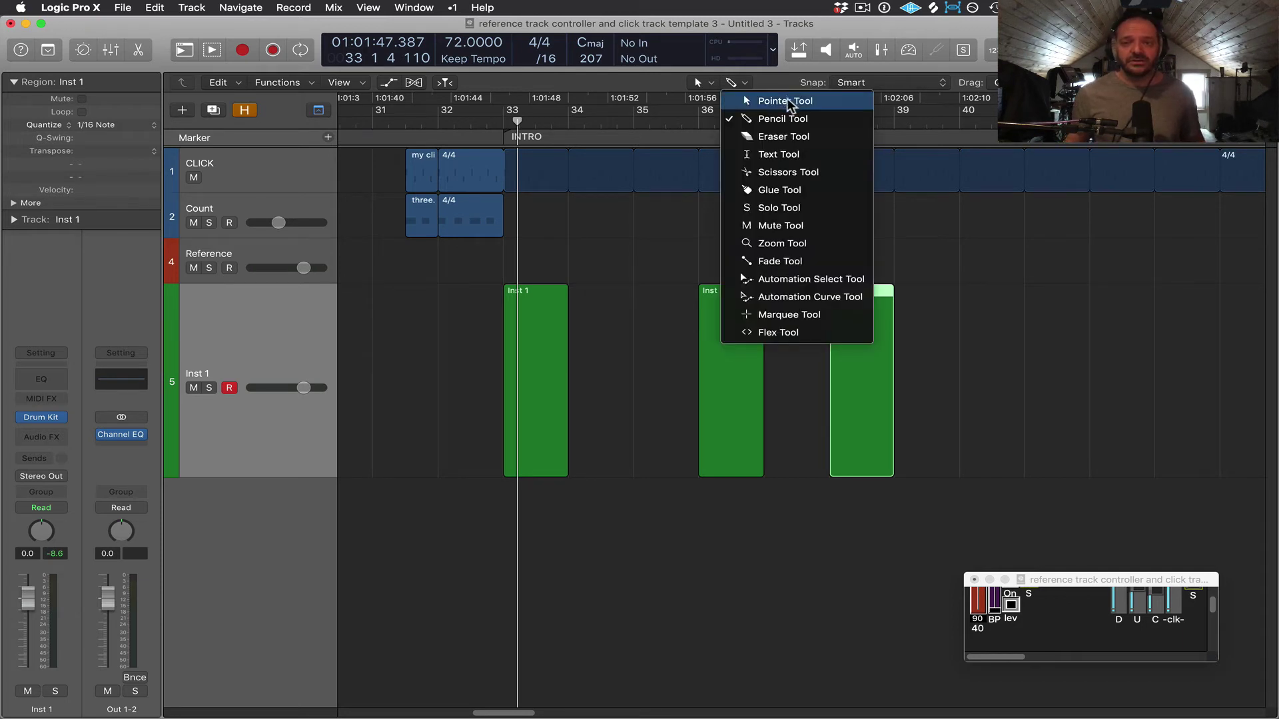
{"action": "left_click", "coordinate": [845, 296]}
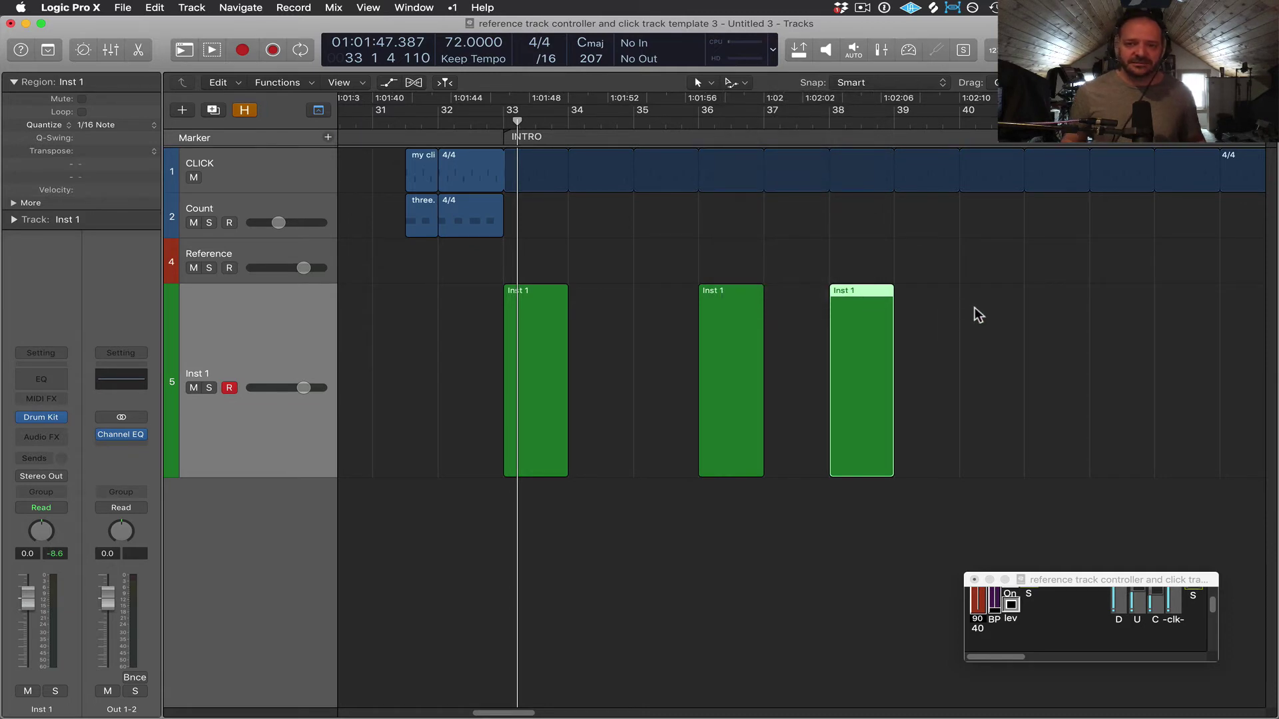
In the Piano Roll, draw Kick notes on C1 at beats 1 and 3 and Snare Center notes at beats 2 and 4 of bar 33
{"action": "key", "text": "super+4"}
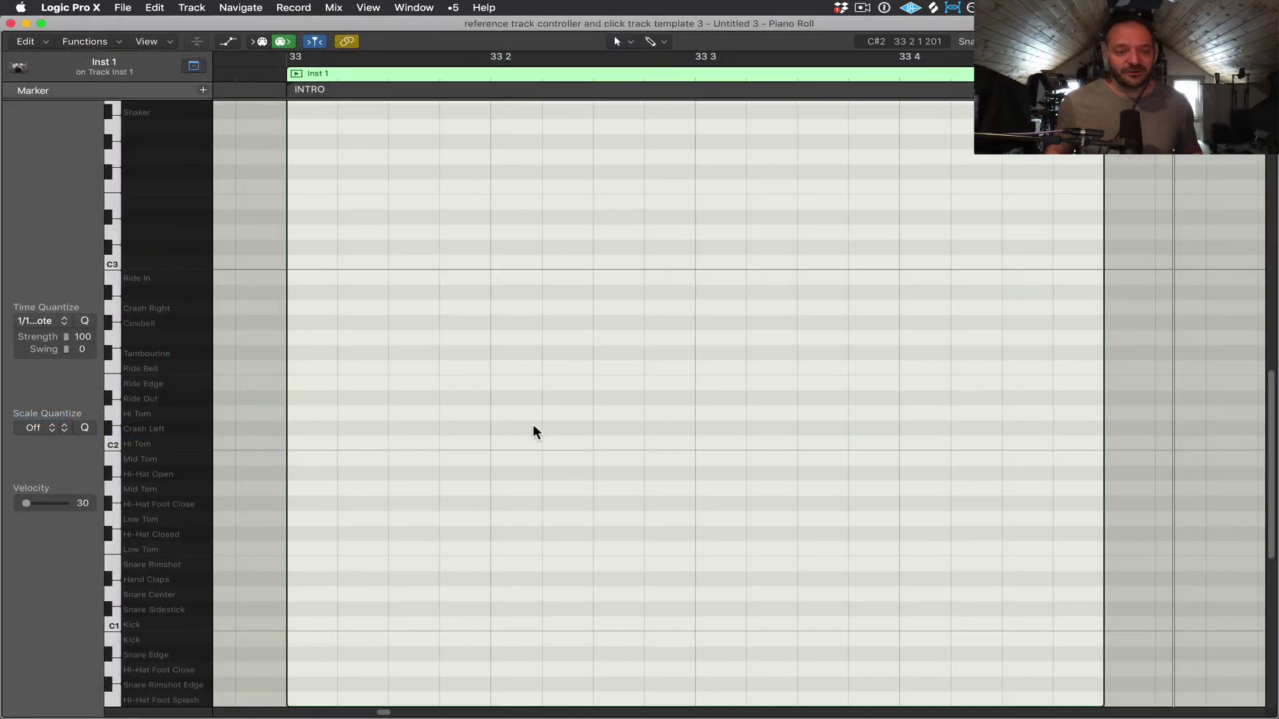
{"action": "scroll", "coordinate": [537, 432], "scroll_direction": "right", "scroll_amount": 1}
{"action": "scroll", "coordinate": [537, 432], "scroll_direction": "left", "scroll_amount": 2}
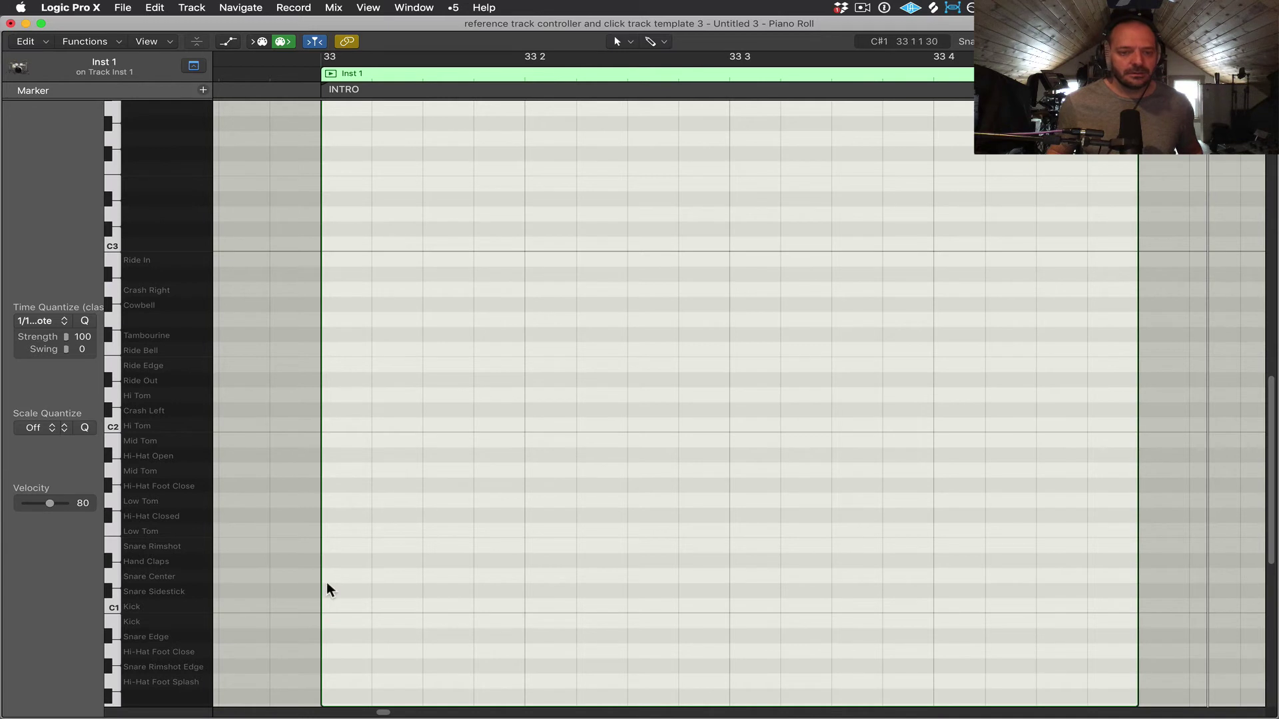
{"action": "left_click", "coordinate": [360, 607]}
{"action": "left_click", "coordinate": [753, 606]}
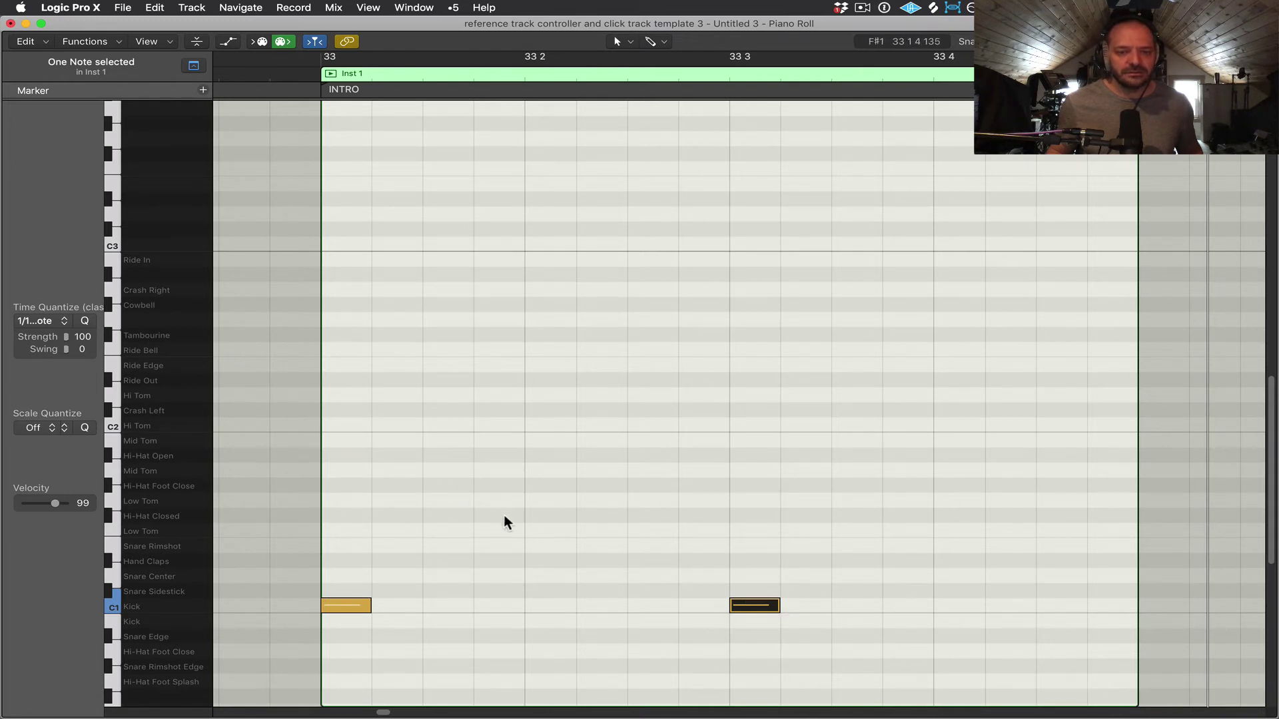
{"action": "left_click", "coordinate": [550, 575]}
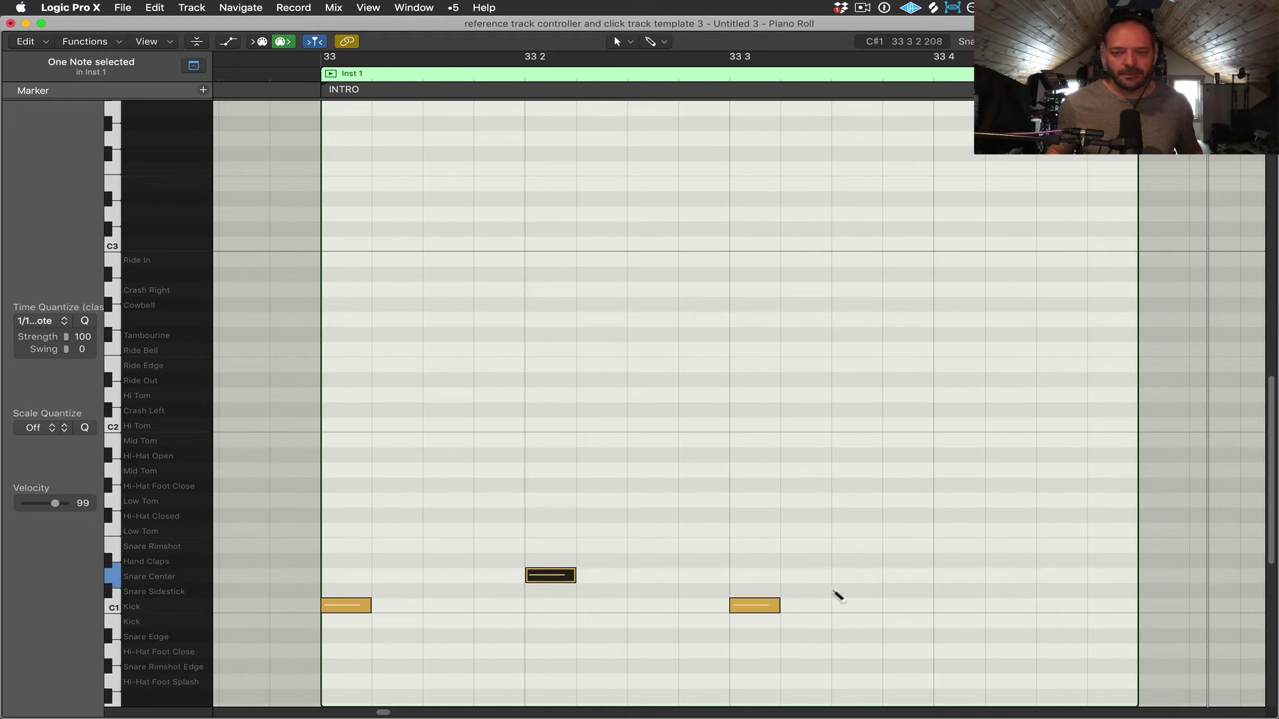
{"action": "left_click", "coordinate": [954, 576]}
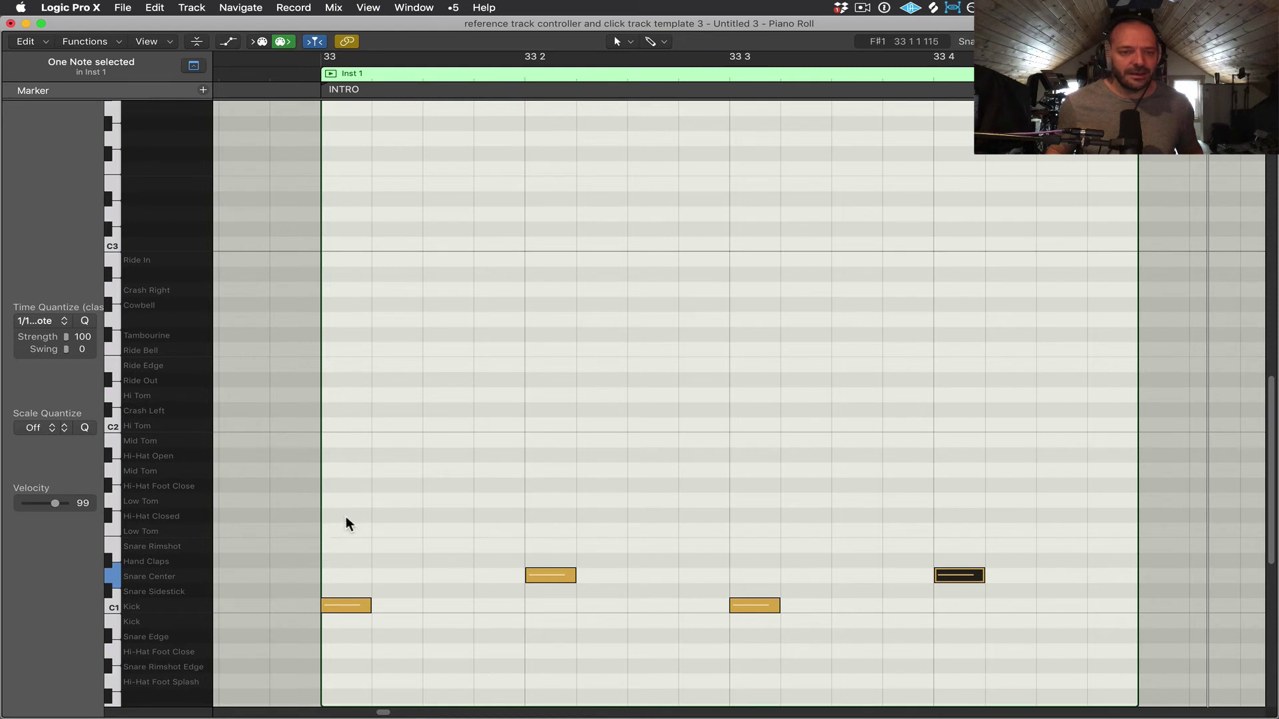
Draw five Hi-Hat Open notes on every eighth from beat 1 to beat 3 of bar 33, and play the beat back
{"action": "left_click", "coordinate": [342, 457]}
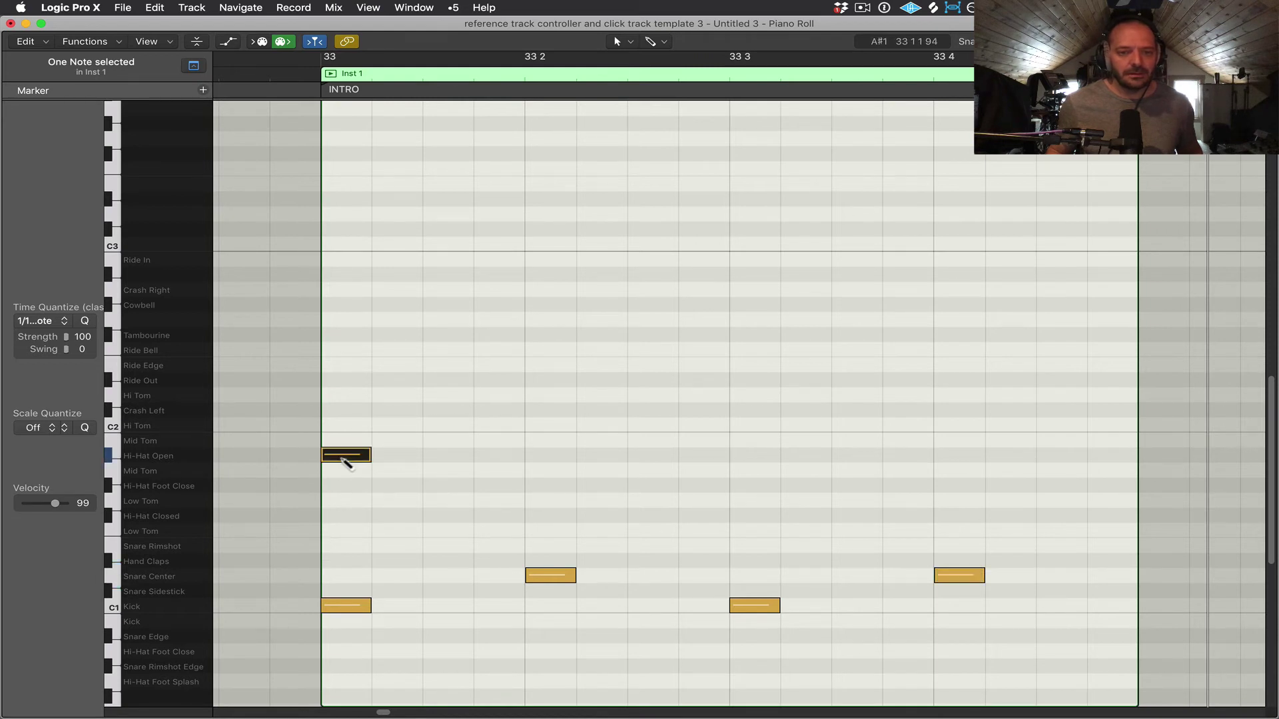
{"action": "left_click", "coordinate": [446, 461]}
{"action": "left_click", "coordinate": [560, 461]}
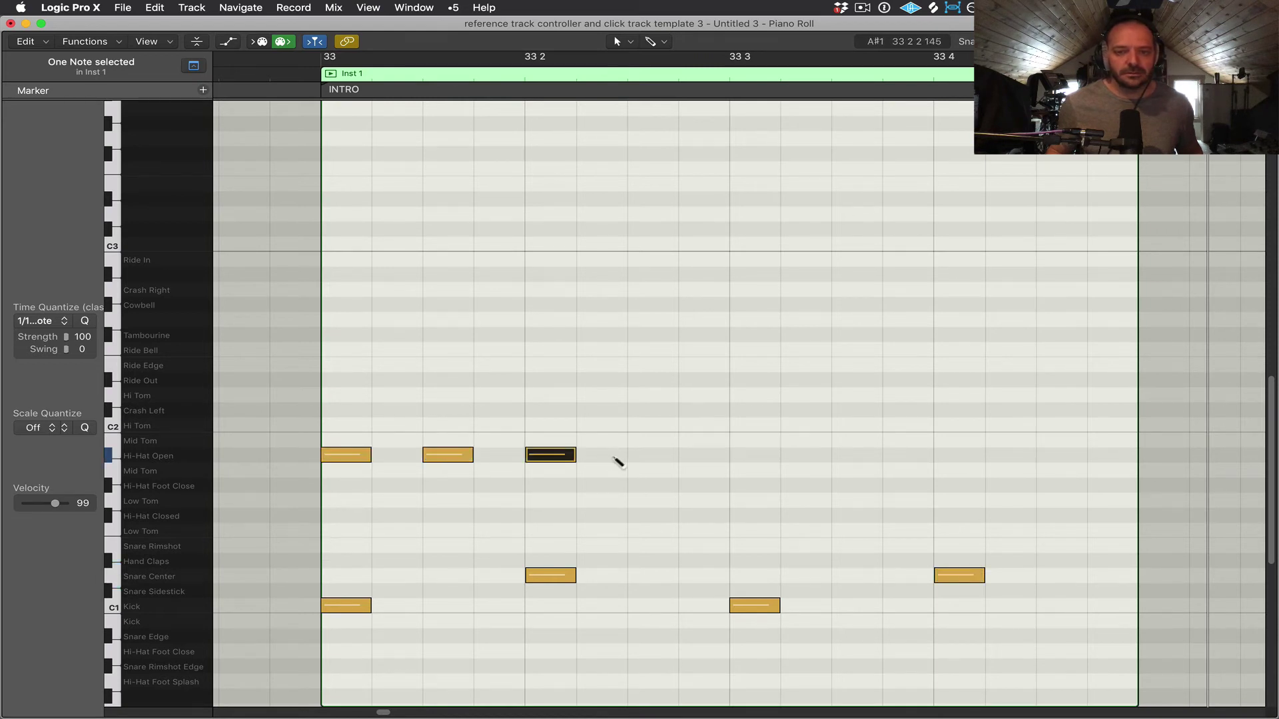
{"action": "left_click", "coordinate": [670, 460]}
{"action": "left_click", "coordinate": [765, 456]}
{"action": "key", "text": "space"}
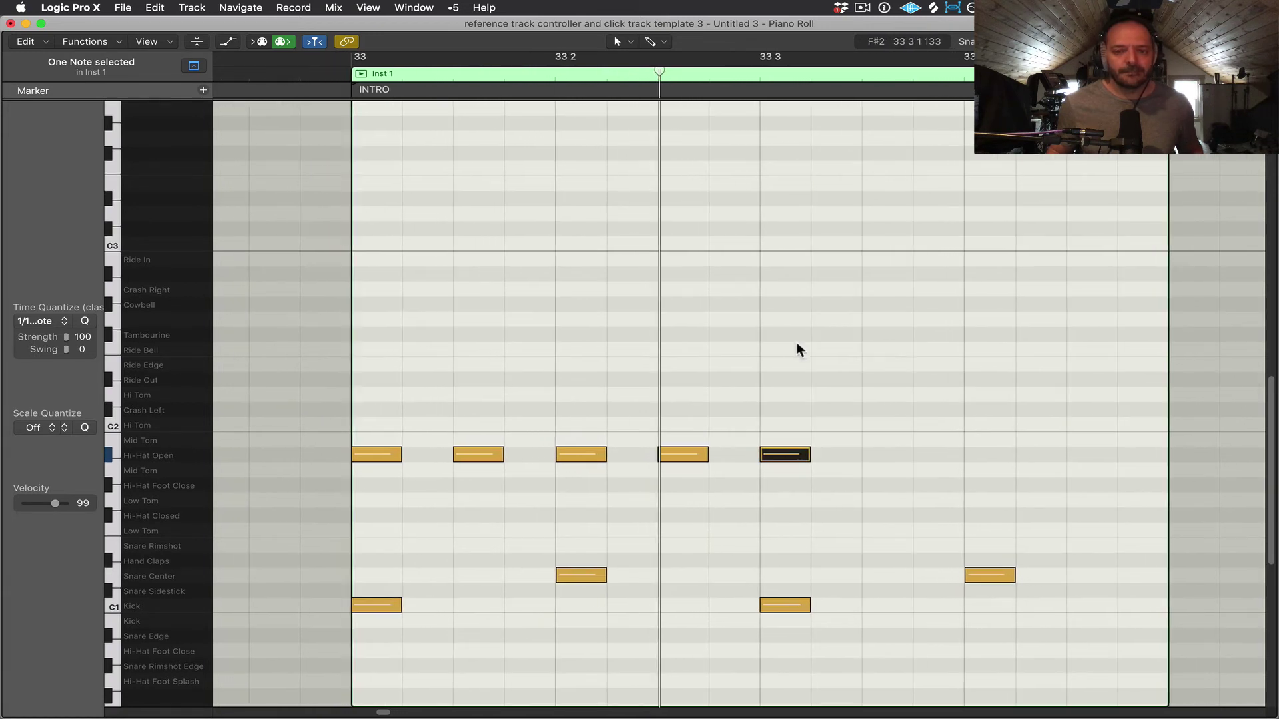
{"action": "key", "text": "space"}
Move the five Hi-Hat Open notes up to the Cowbell row, audition the pattern, and select the first Cowbell note
{"action": "left_click", "coordinate": [592, 426]}
{"action": "left_click_drag", "start_coordinate": [910, 418], "coordinate": [317, 499]}
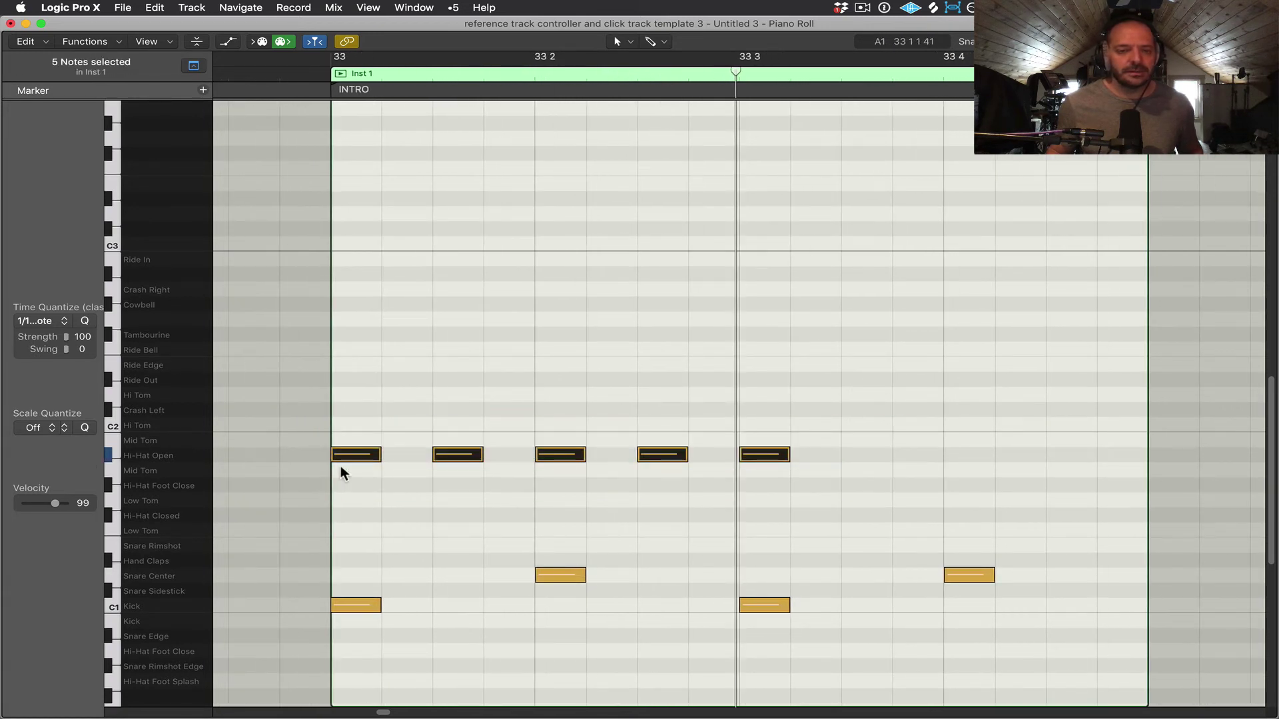
{"action": "left_click_drag", "start_coordinate": [348, 457], "coordinate": [351, 305]}
{"action": "key", "text": "space"}
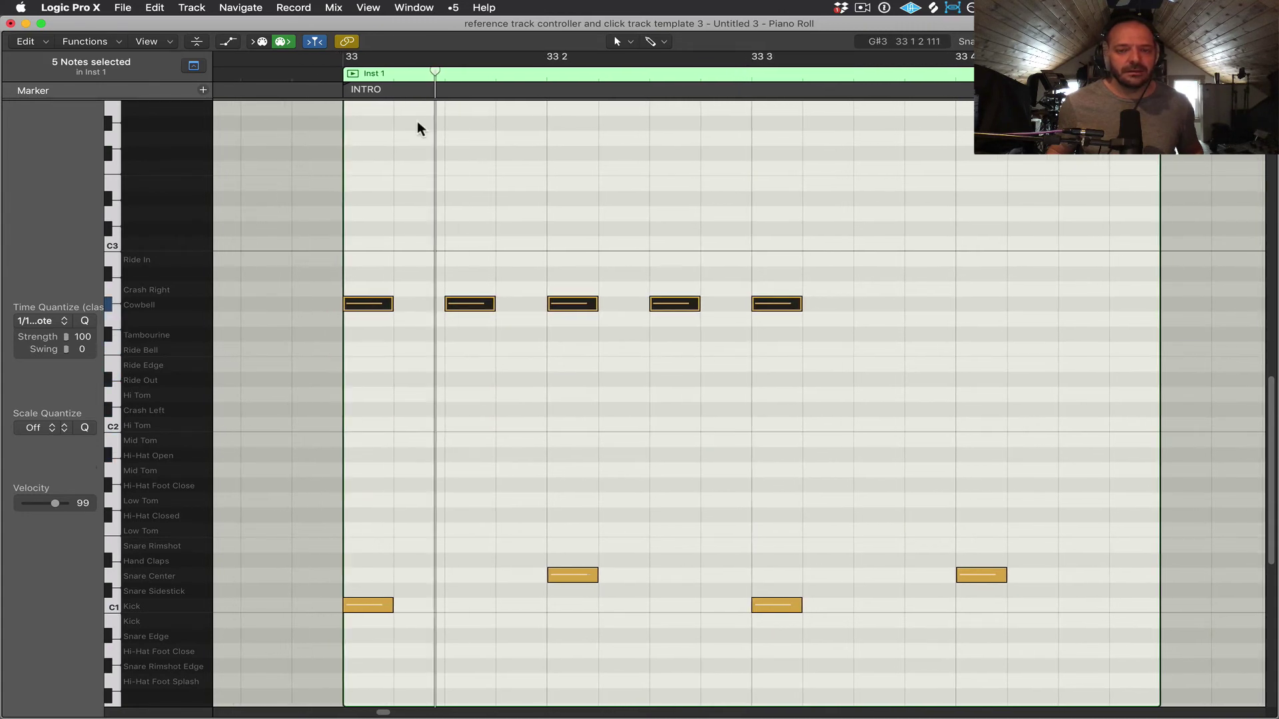
{"action": "left_click", "coordinate": [855, 165]}
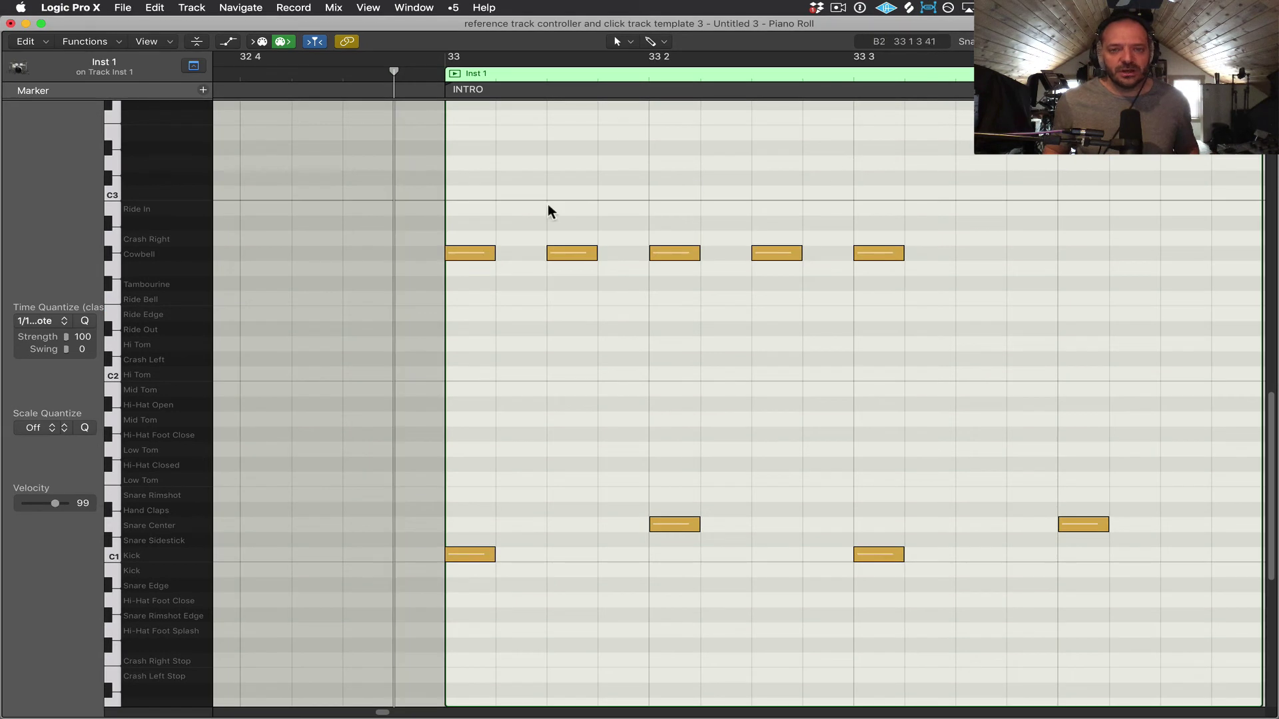
{"action": "left_click", "coordinate": [479, 256]}
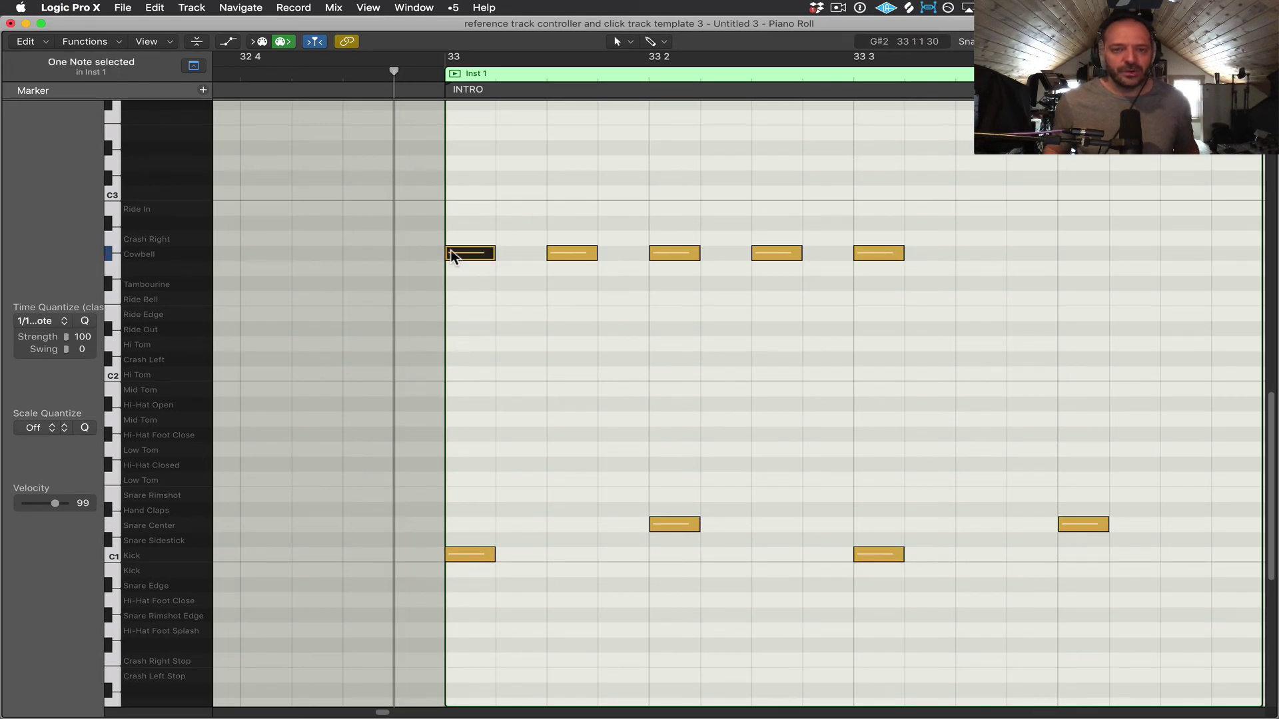
{"action": "mouse_move", "coordinate": [451, 255]}
{"action": "left_mouse_down"}
{"action": "mouse_move", "coordinate": [557, 184]}
{"action": "mouse_move", "coordinate": [394, 196]}
{"action": "mouse_move", "coordinate": [409, 306]}
{"action": "mouse_move", "coordinate": [489, 364]}
{"action": "mouse_move", "coordinate": [520, 350]}
{"action": "mouse_move", "coordinate": [550, 359]}
{"action": "mouse_move", "coordinate": [473, 364]}
{"action": "mouse_move", "coordinate": [476, 256]}
{"action": "left_mouse_up"}
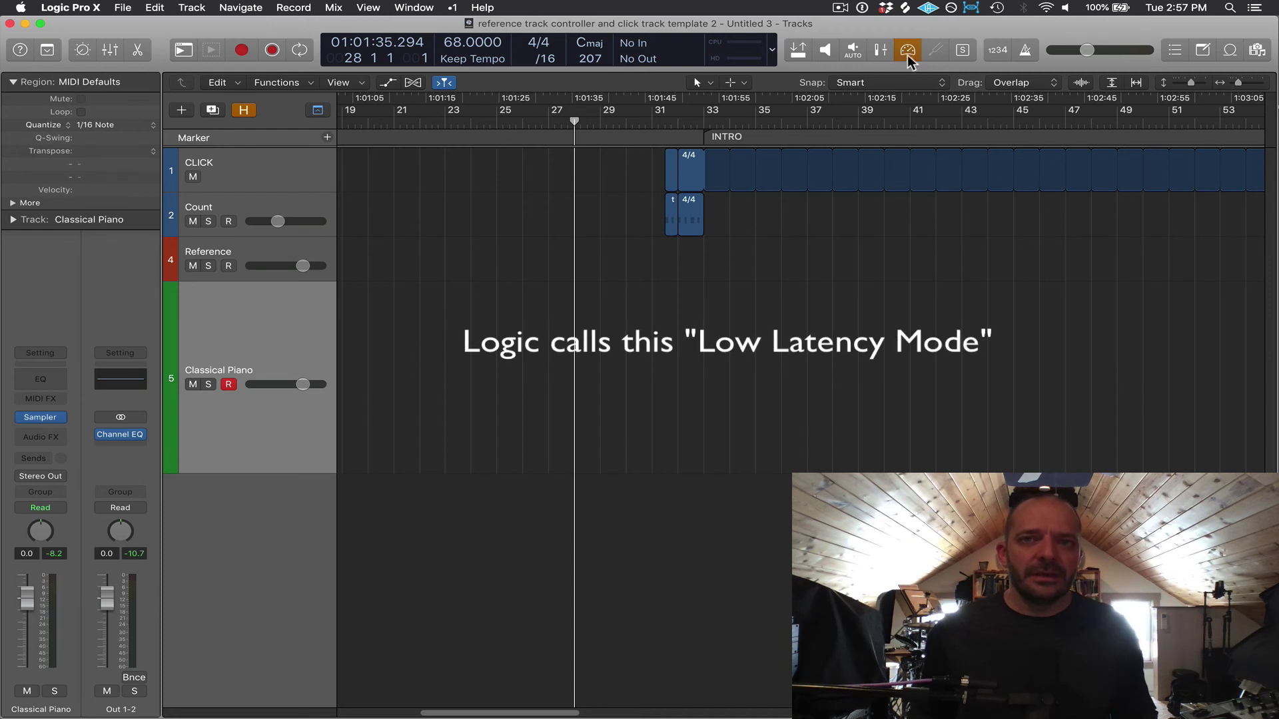
Check in the control bar customization that Low Latency Mode is included among the modes and functions
{"action": "right_click", "coordinate": [1125, 40]}
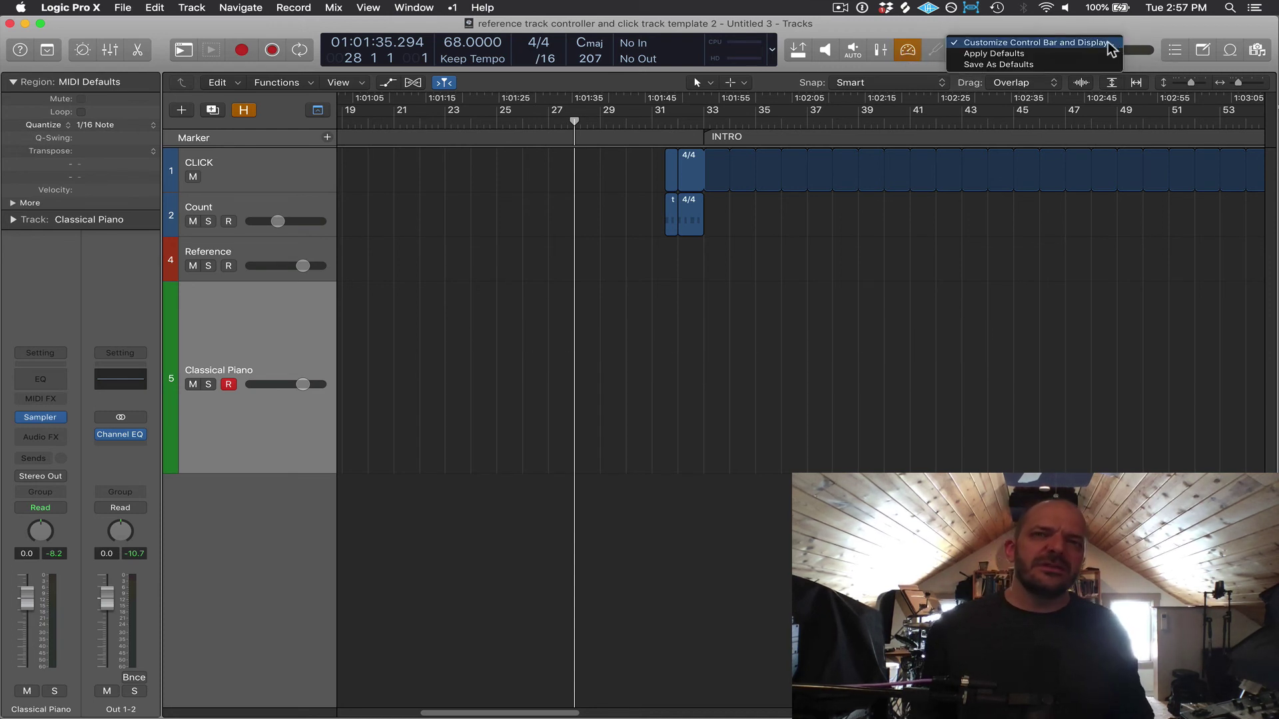
{"action": "left_click", "coordinate": [1108, 44]}
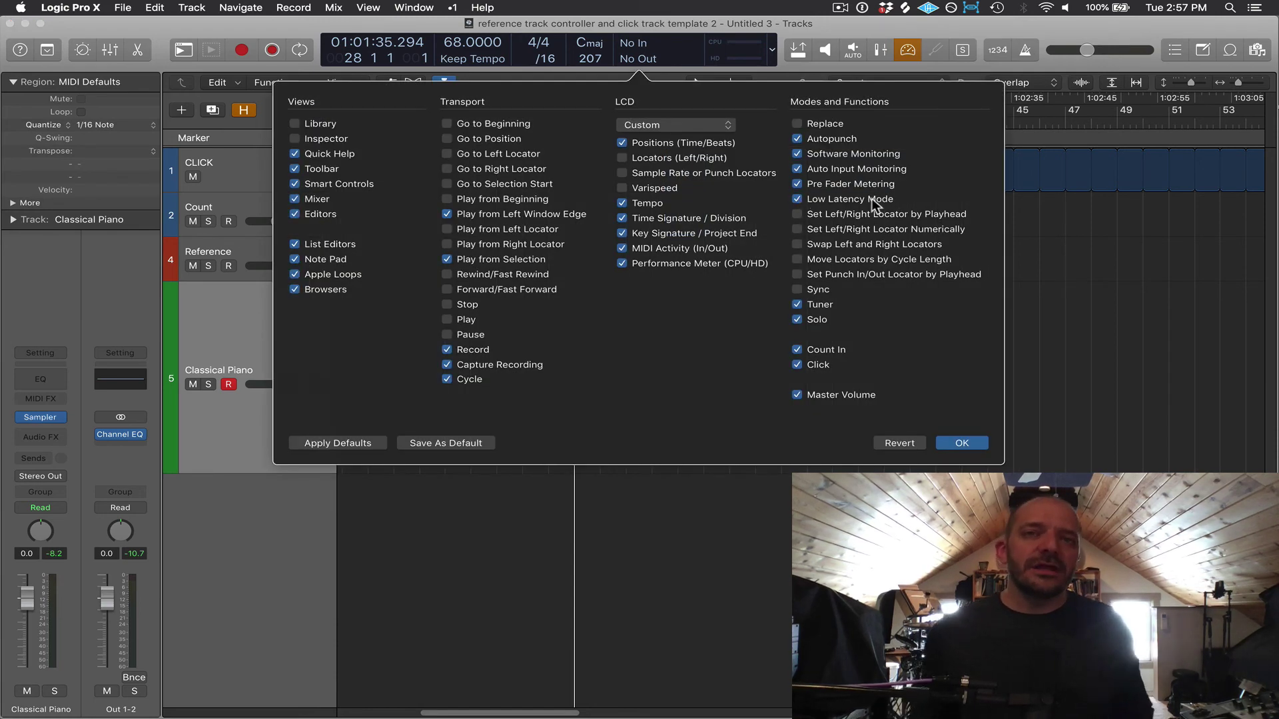
{"action": "left_click", "coordinate": [963, 441]}
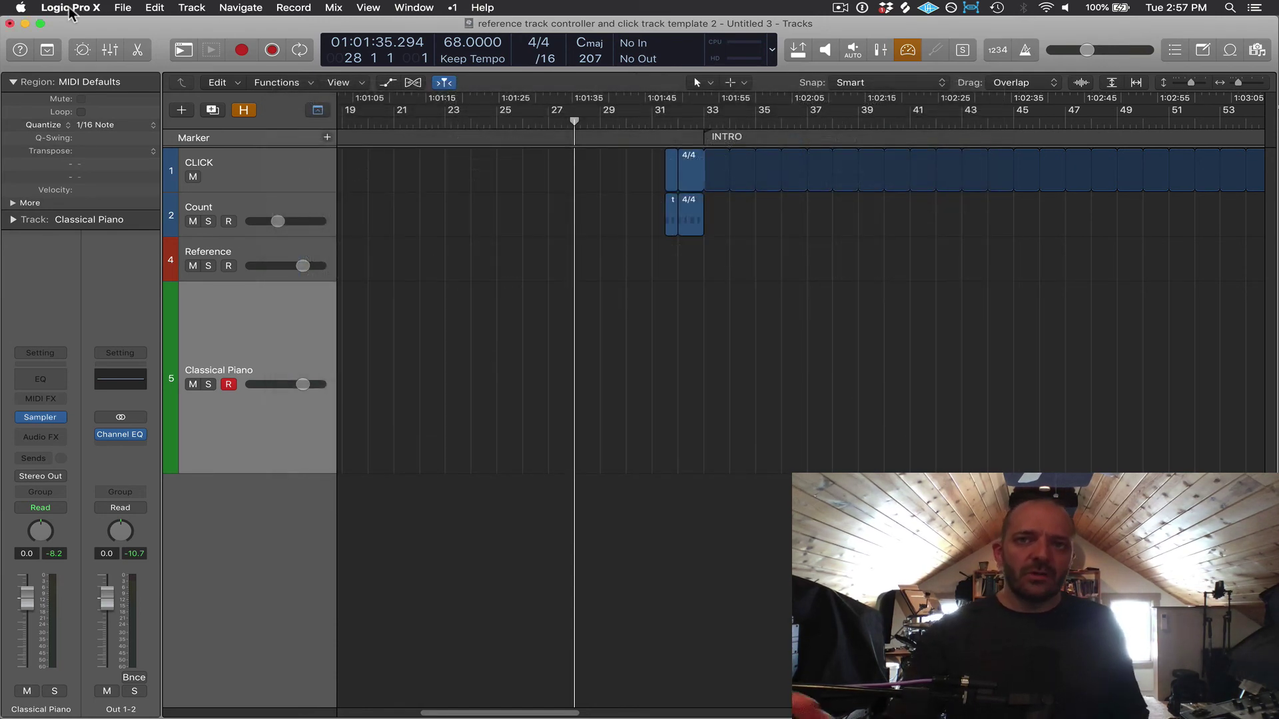
In the audio device preferences, set the I/O buffer size to 64 samples and apply the change
{"action": "left_click", "coordinate": [43, 8]}
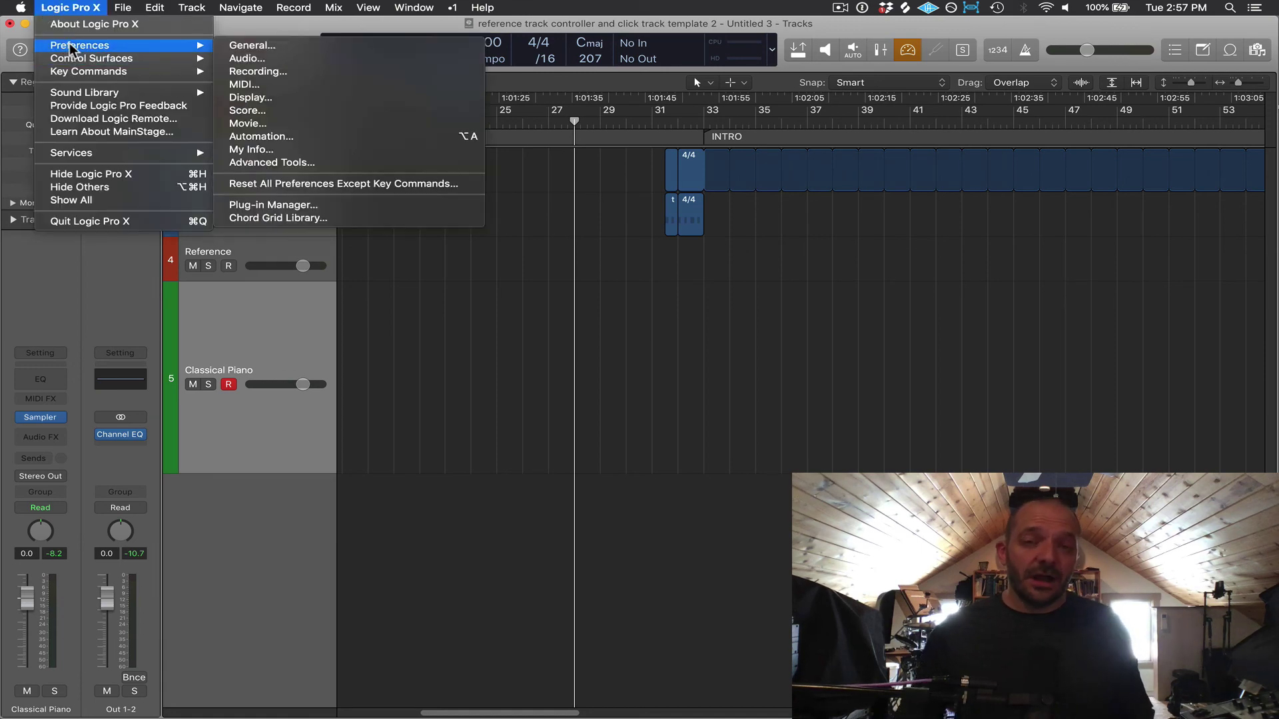
{"action": "left_click", "coordinate": [418, 277]}
{"action": "left_click", "coordinate": [553, 323]}
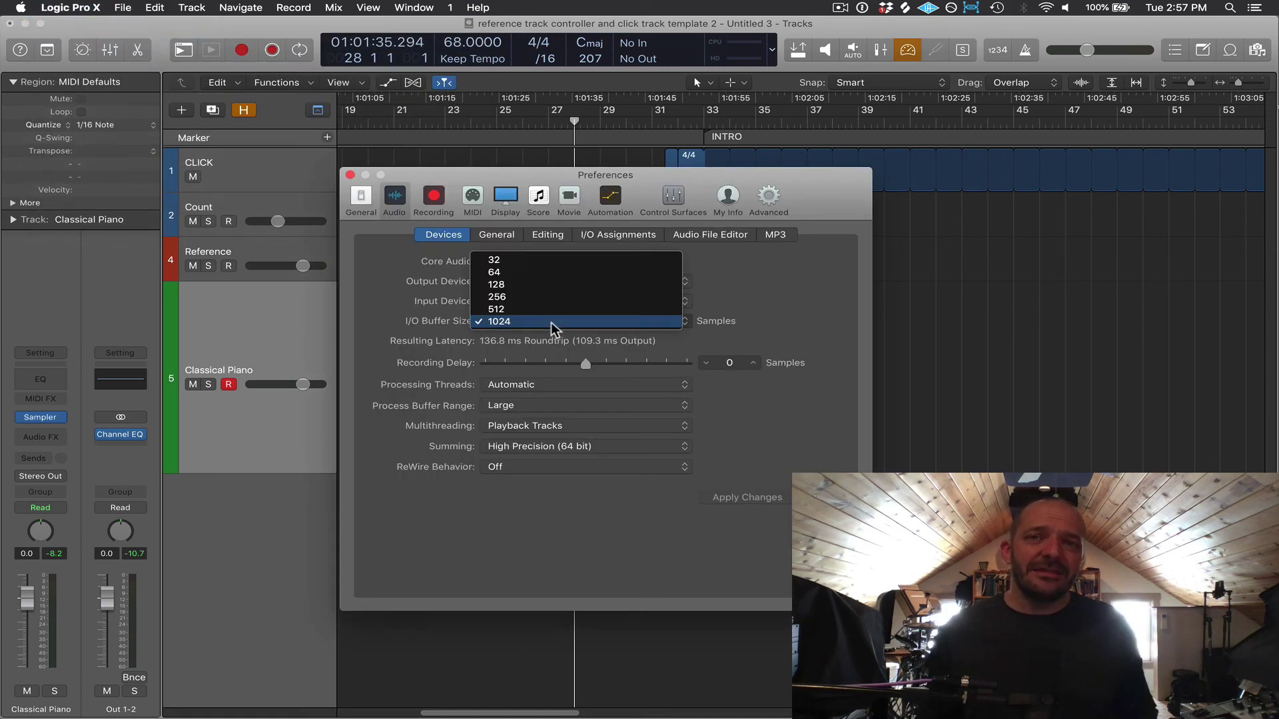
{"action": "left_click", "coordinate": [541, 271]}
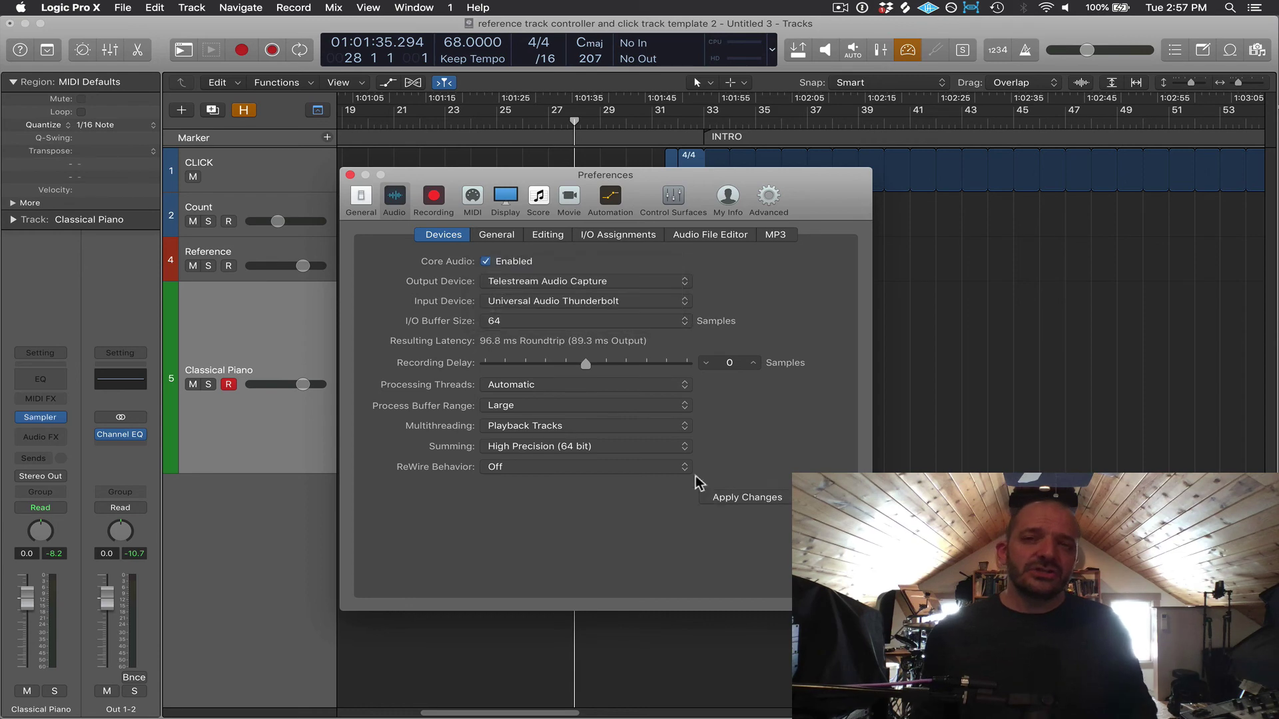
{"action": "left_click", "coordinate": [759, 498]}
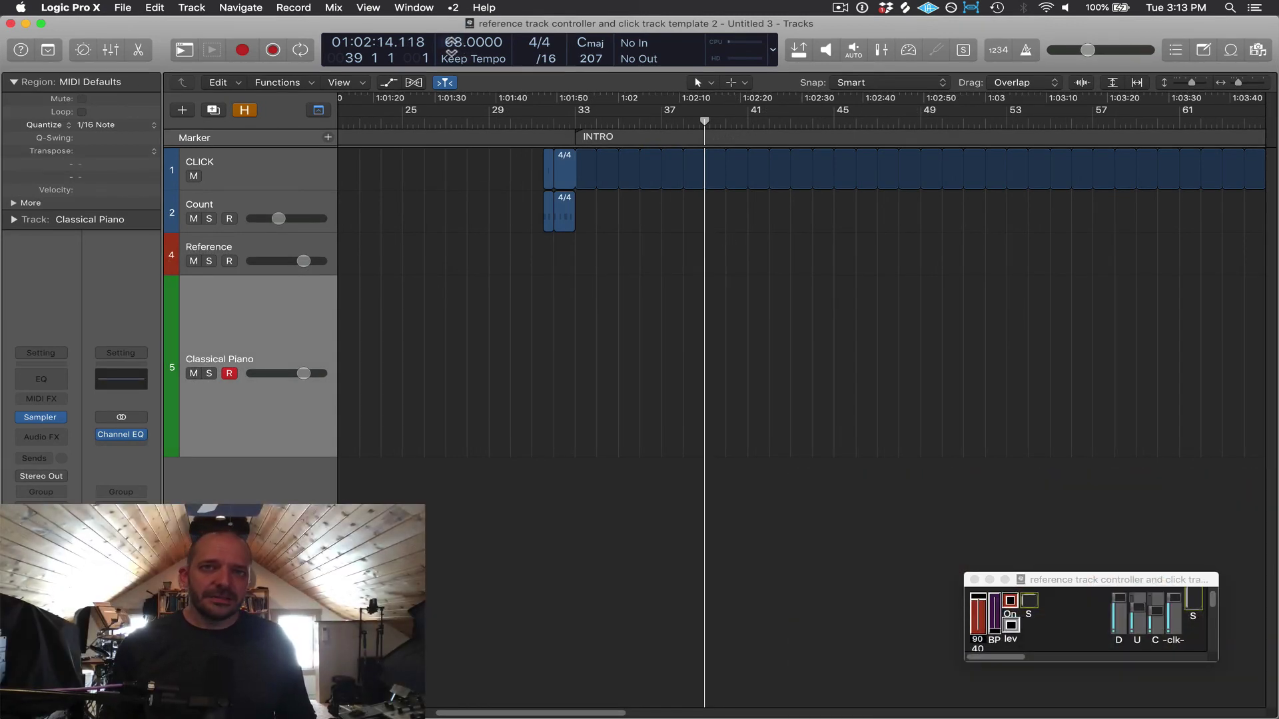
Set the project tempo to 72 BPM
{"action": "double_click", "coordinate": [453, 45]}
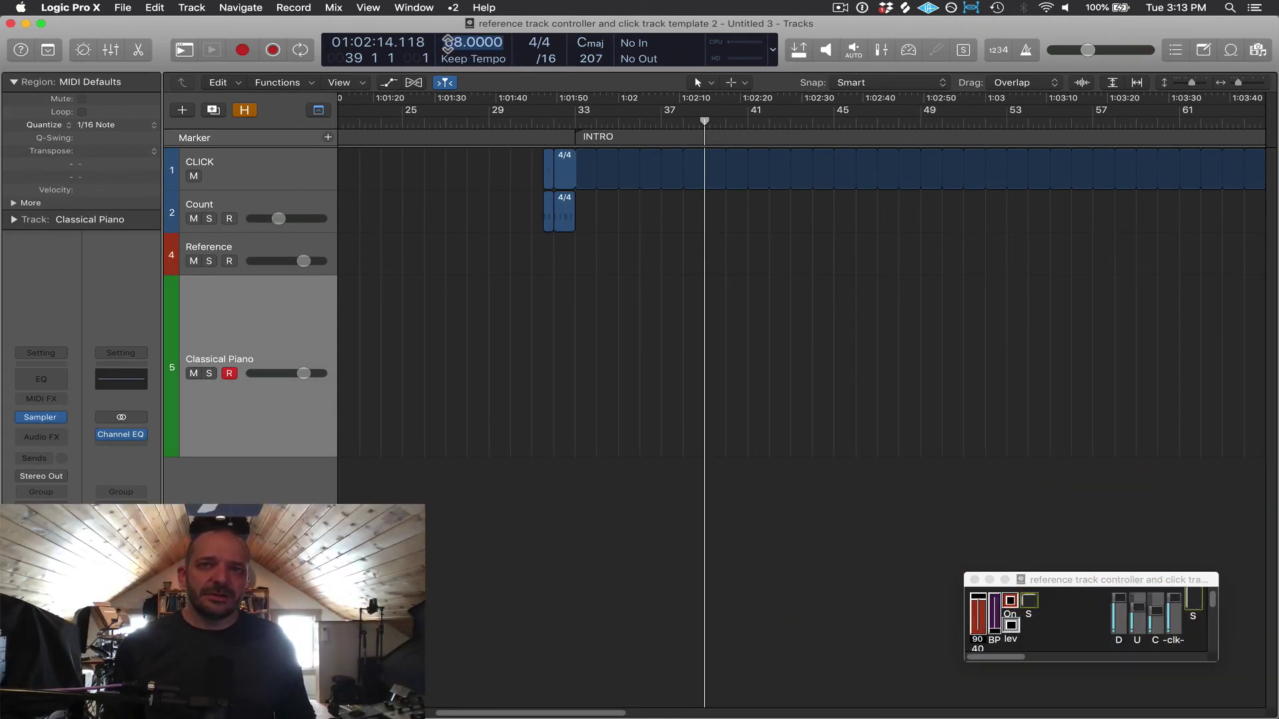
{"action": "type", "text": "7"}
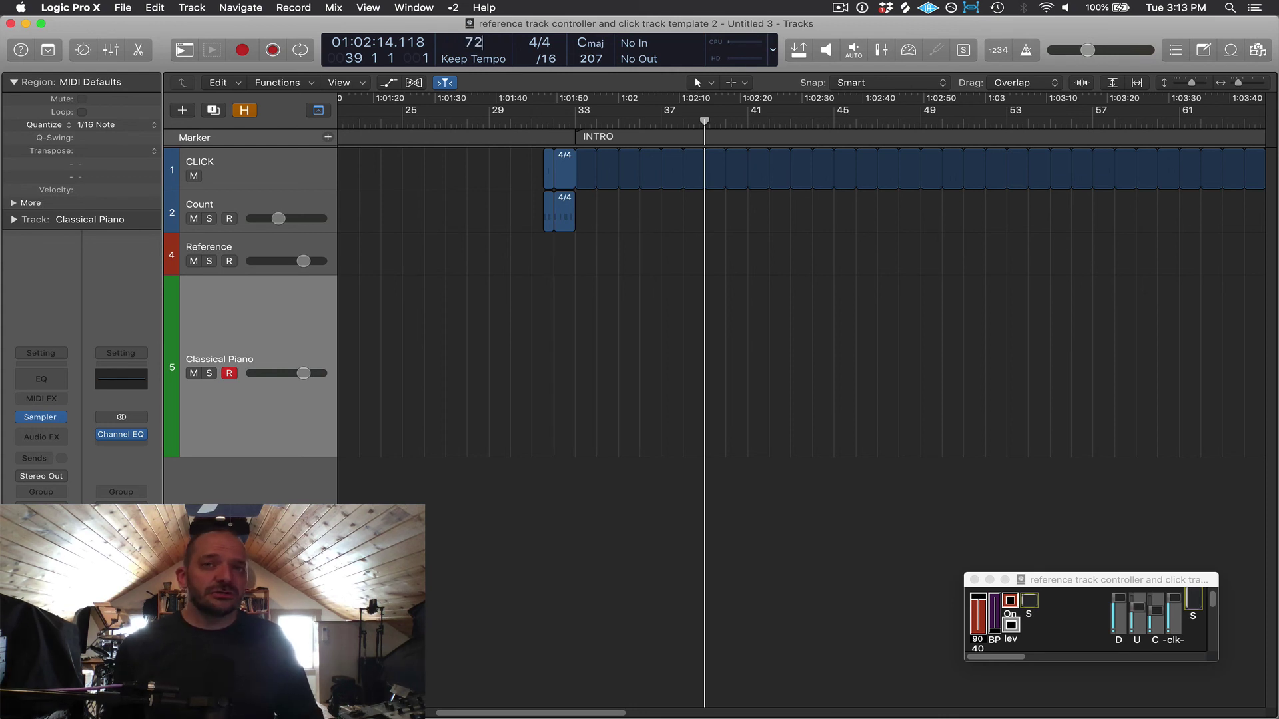
{"action": "type", "text": "2"}
{"action": "key", "text": "Return"}
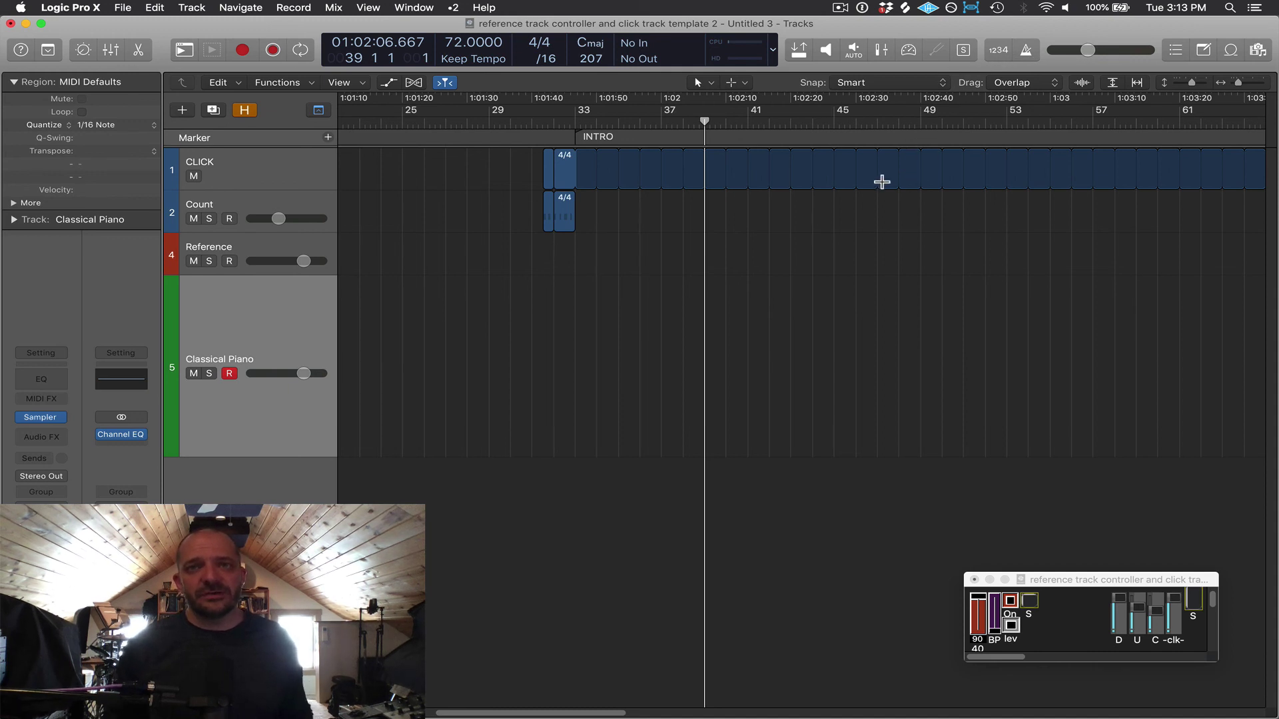
Place the playhead at bar 32 and record a MIDI piano part on the Classical Piano track from bar 33 to about bar 36
{"action": "scroll", "coordinate": [1067, 417], "scroll_direction": "left", "scroll_amount": 3}
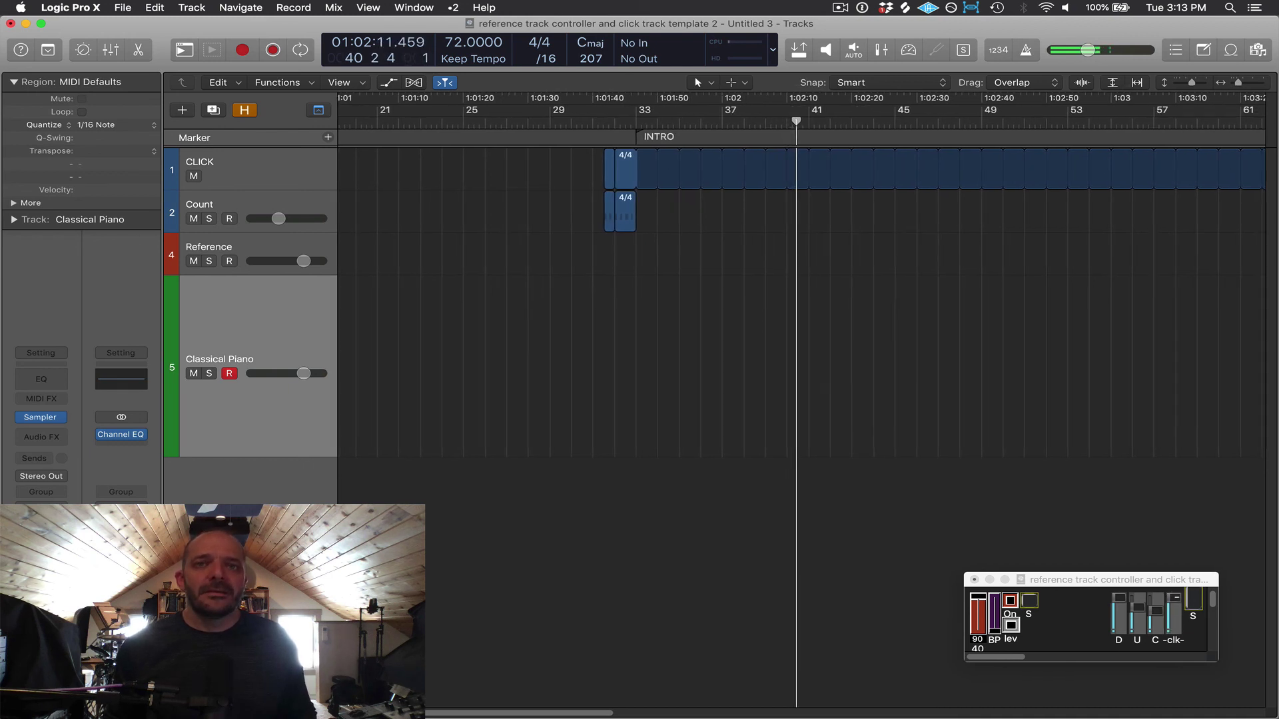
{"action": "left_click", "coordinate": [905, 294]}
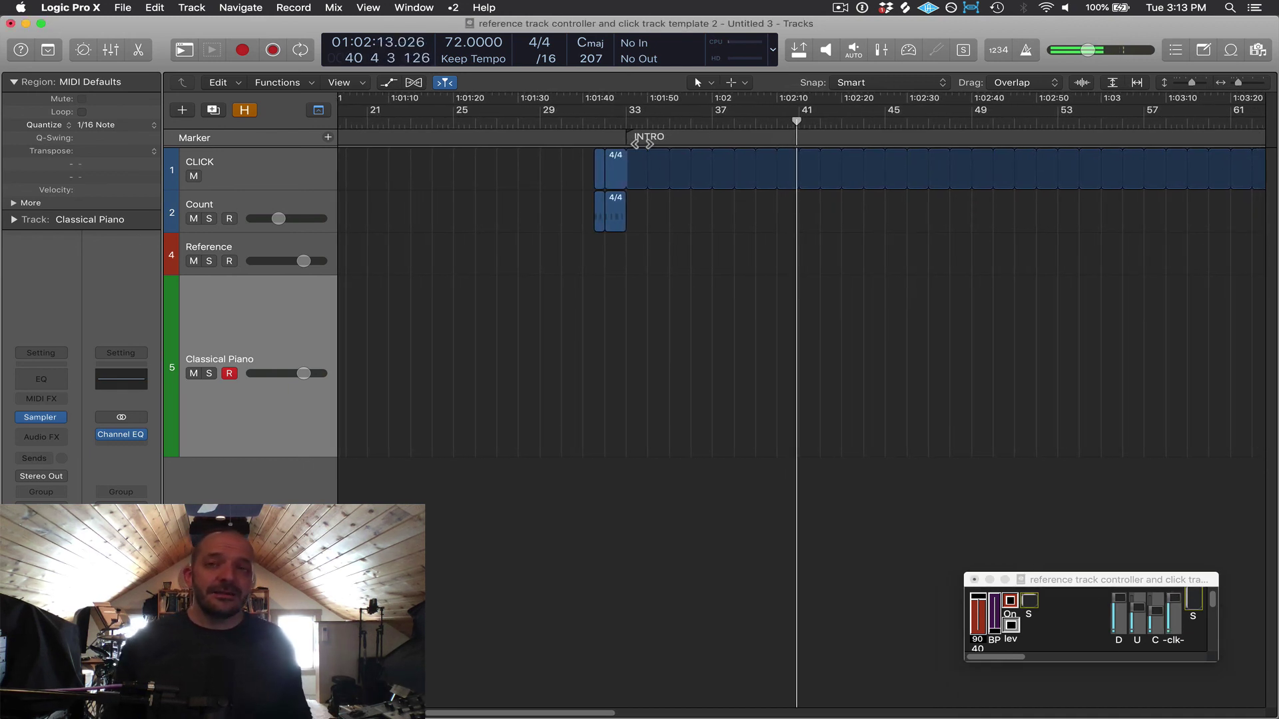
{"action": "left_click", "coordinate": [607, 122]}
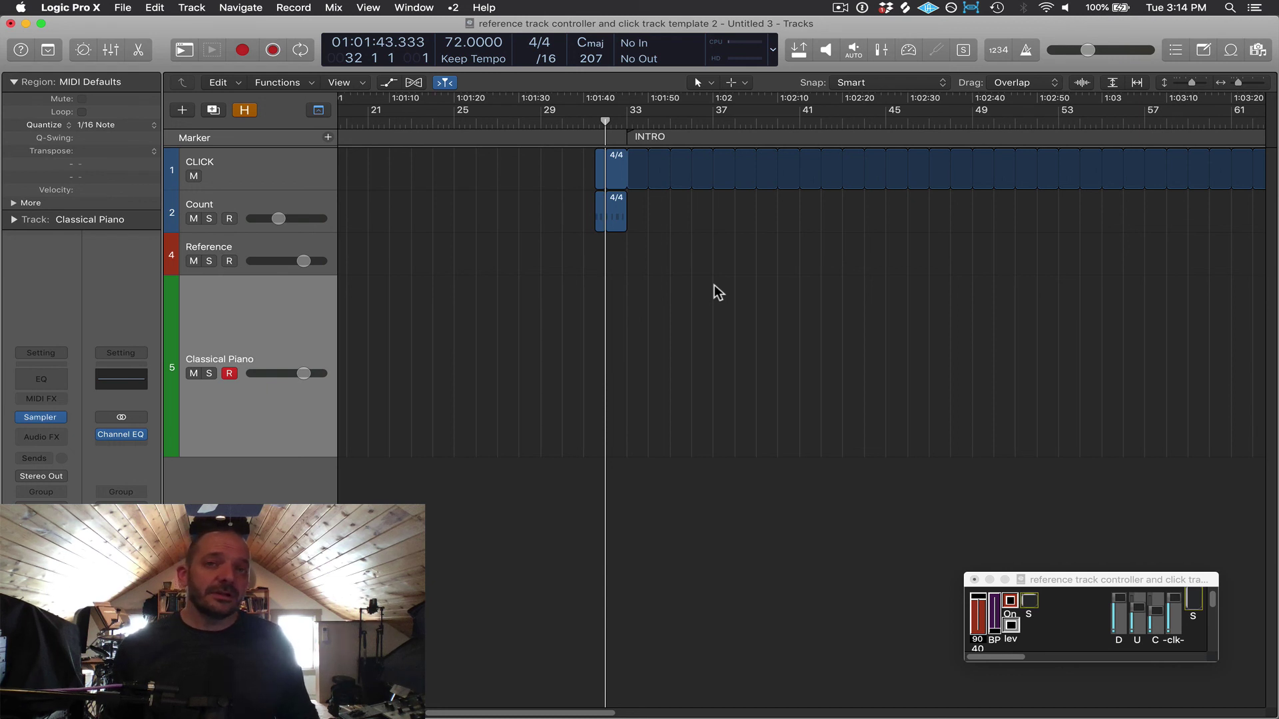
{"action": "key", "text": "r"}
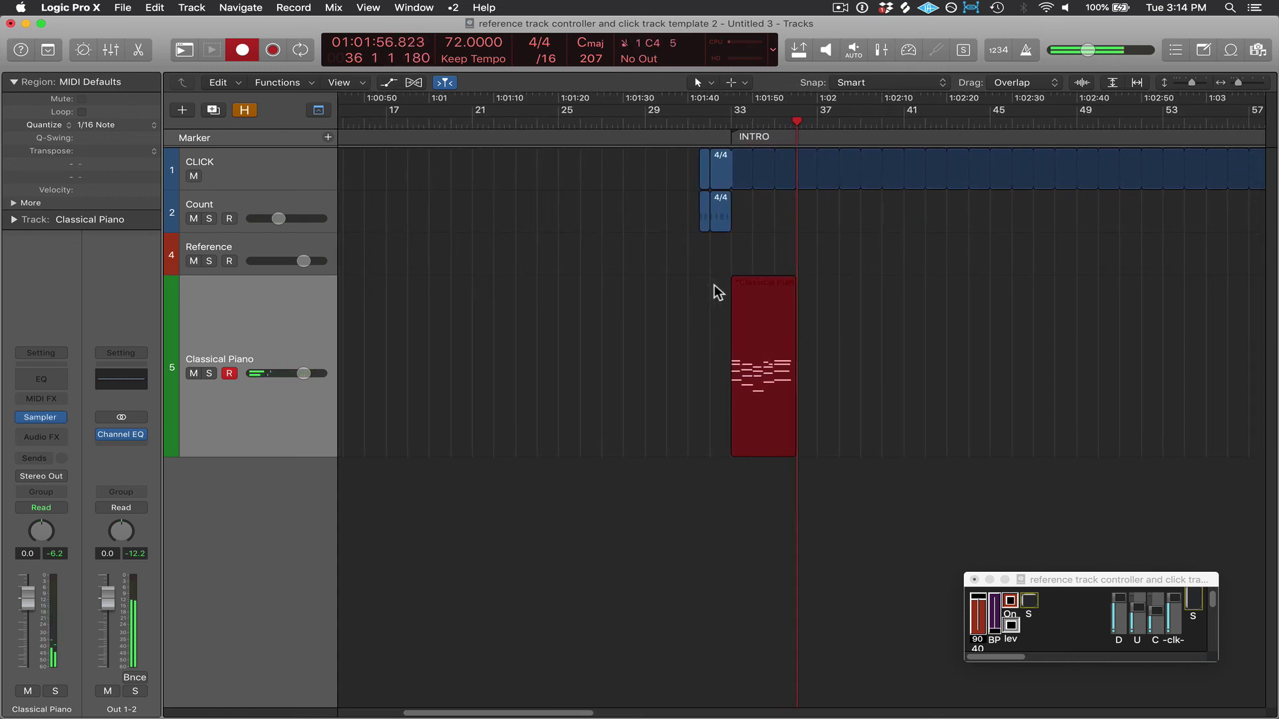
{"action": "key", "text": "space"}
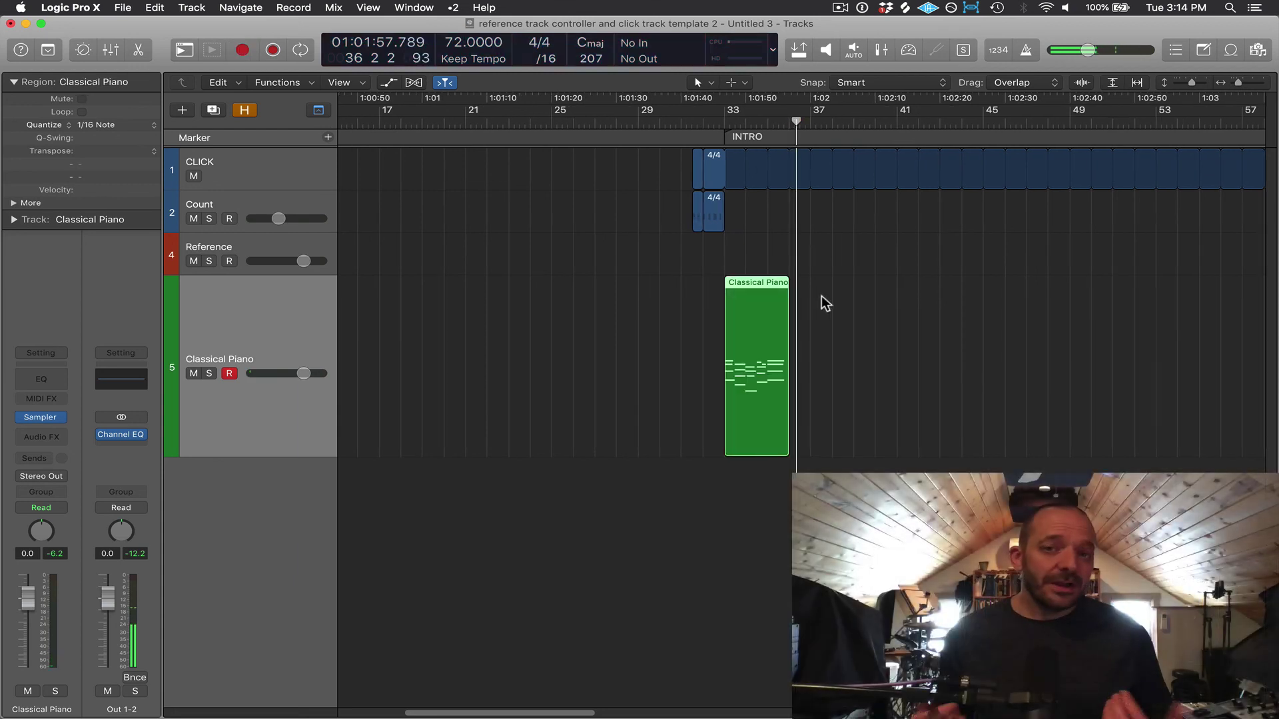